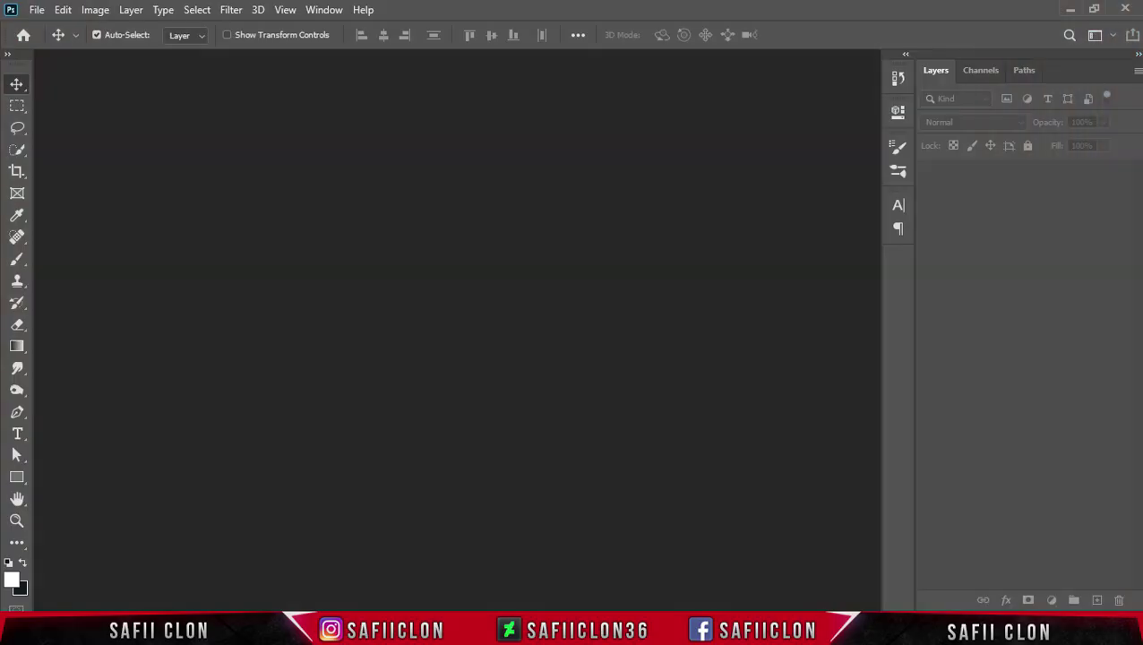
Step: Open the File menu in the empty Photoshop workspace
click(37, 11)
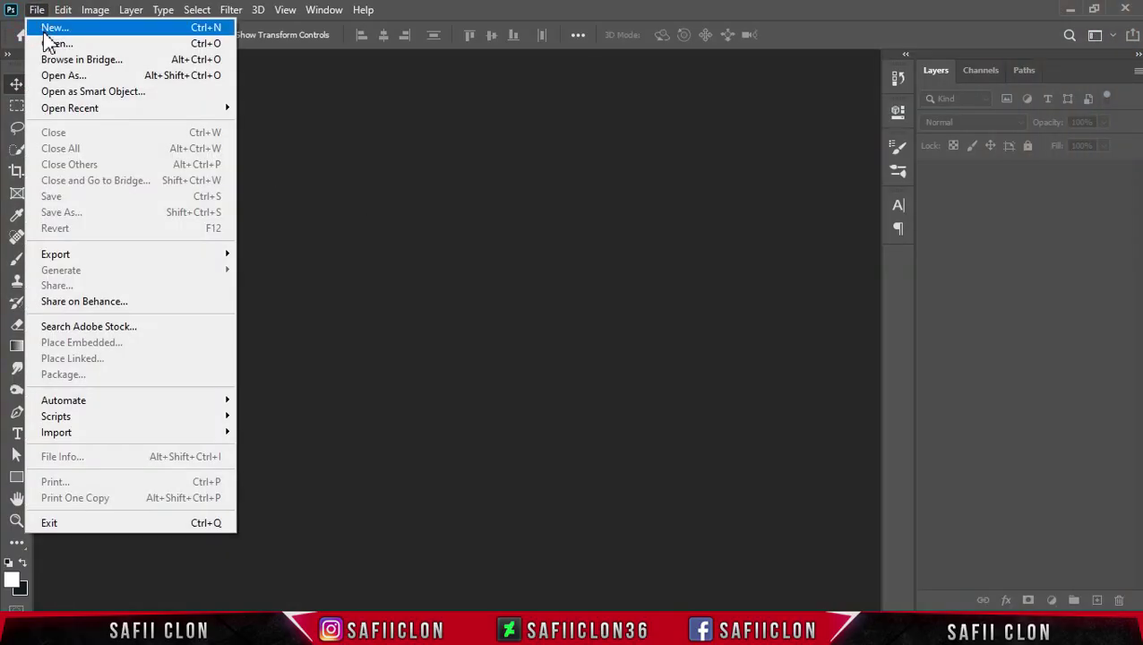
Step: Open the Holi crowd photo from EDITING > POP and unlock its background as Layer 0
click(50, 45)
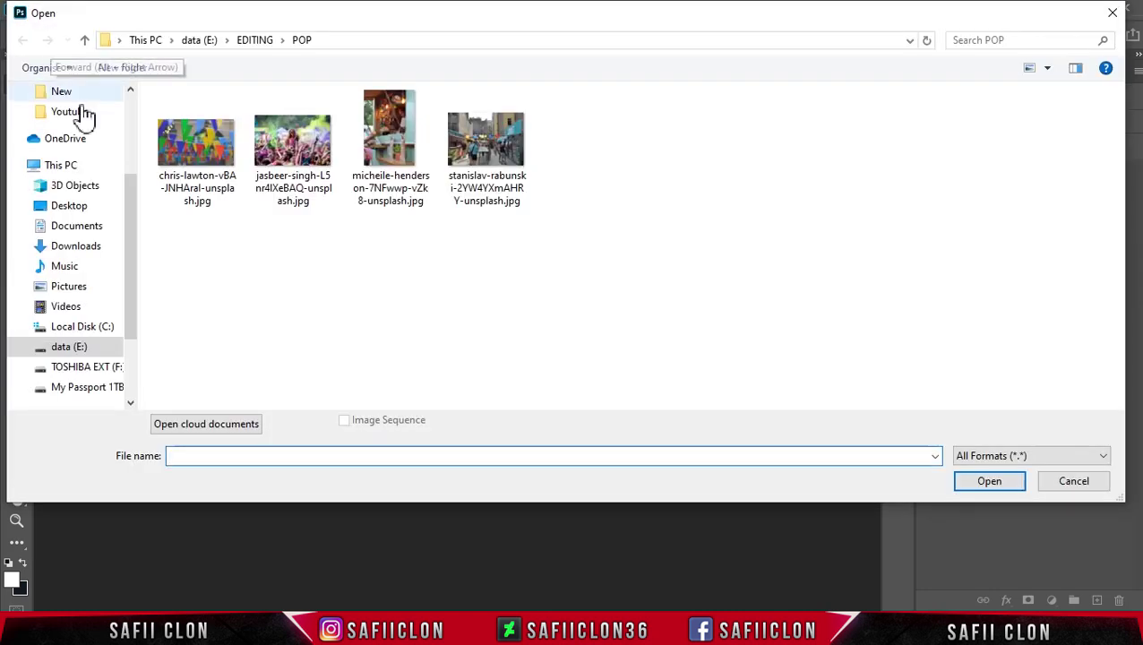
click(325, 182)
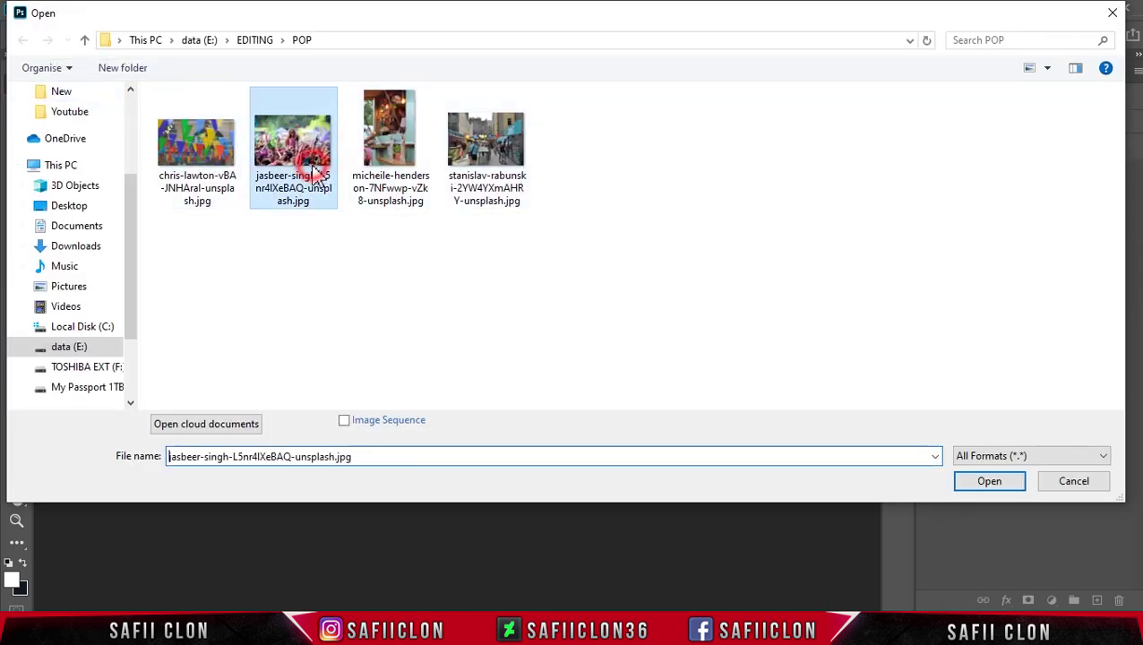
click(1010, 491)
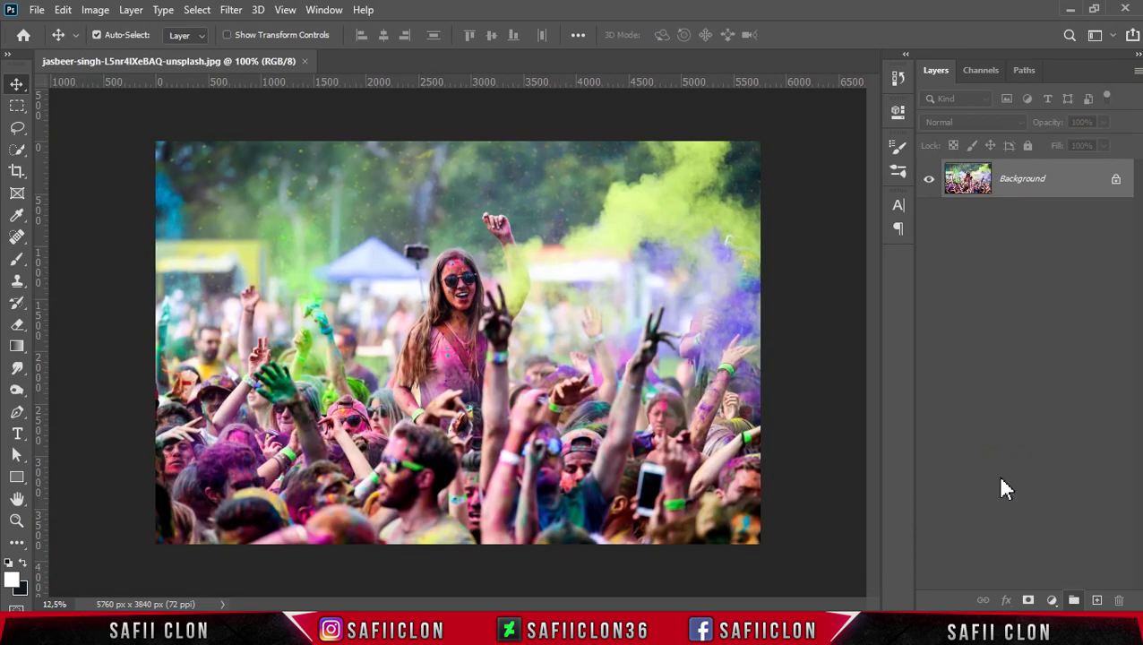
click(1116, 183)
Step: Duplicate Layer 0, naming the copy EDIT and the original layer ORIGINAL
right_click(1056, 181)
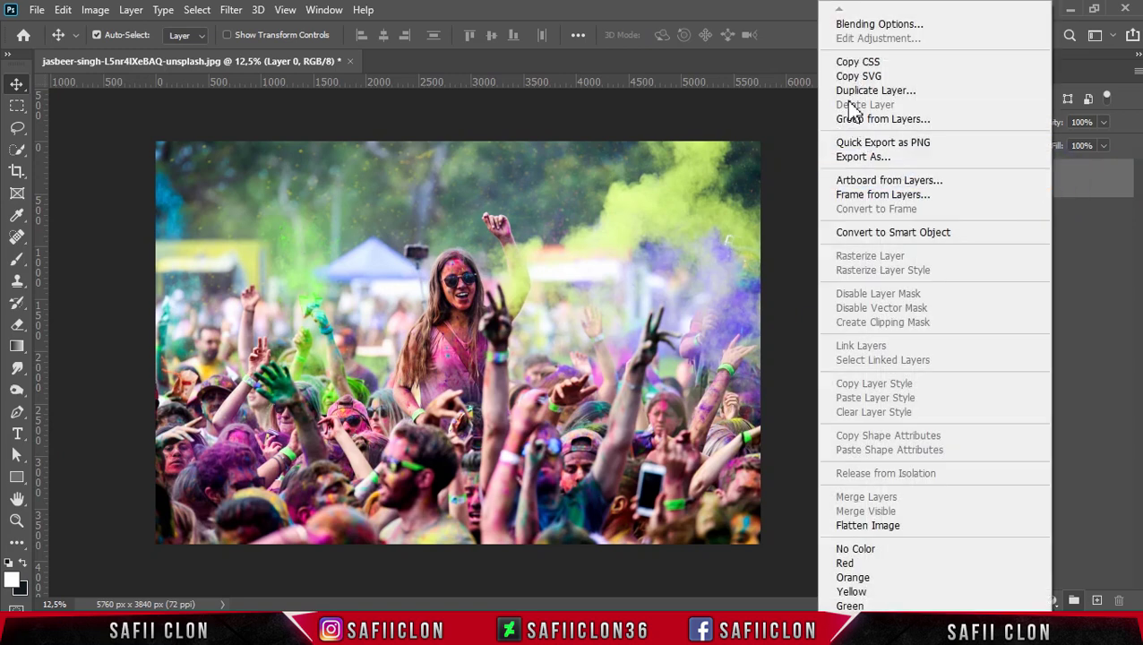
click(849, 91)
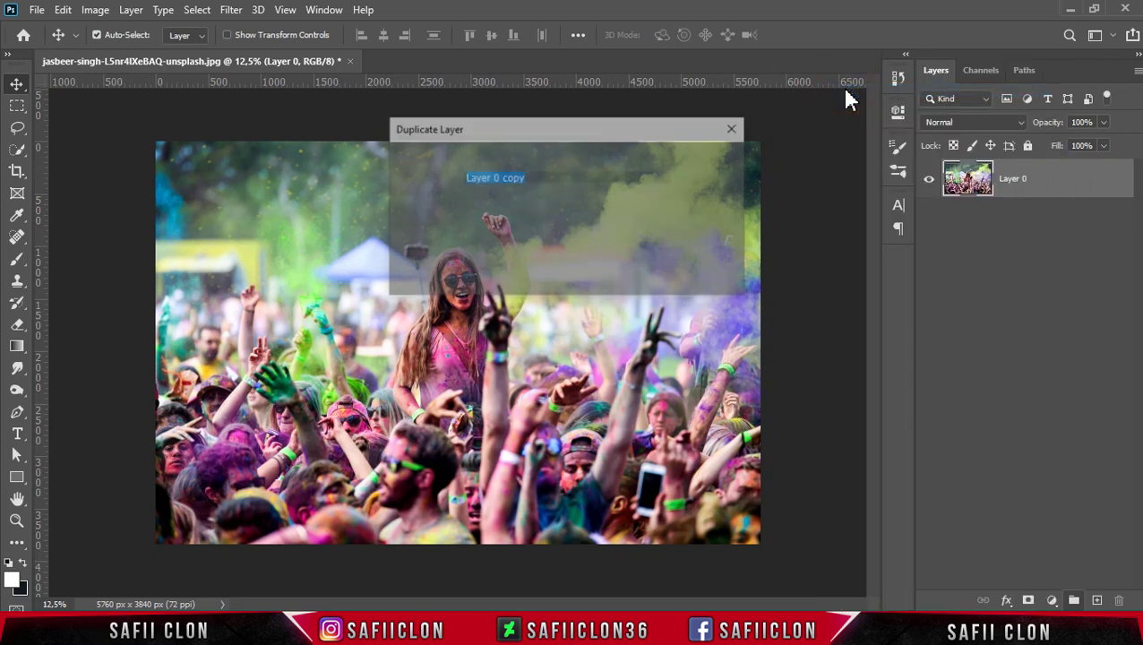
click(709, 160)
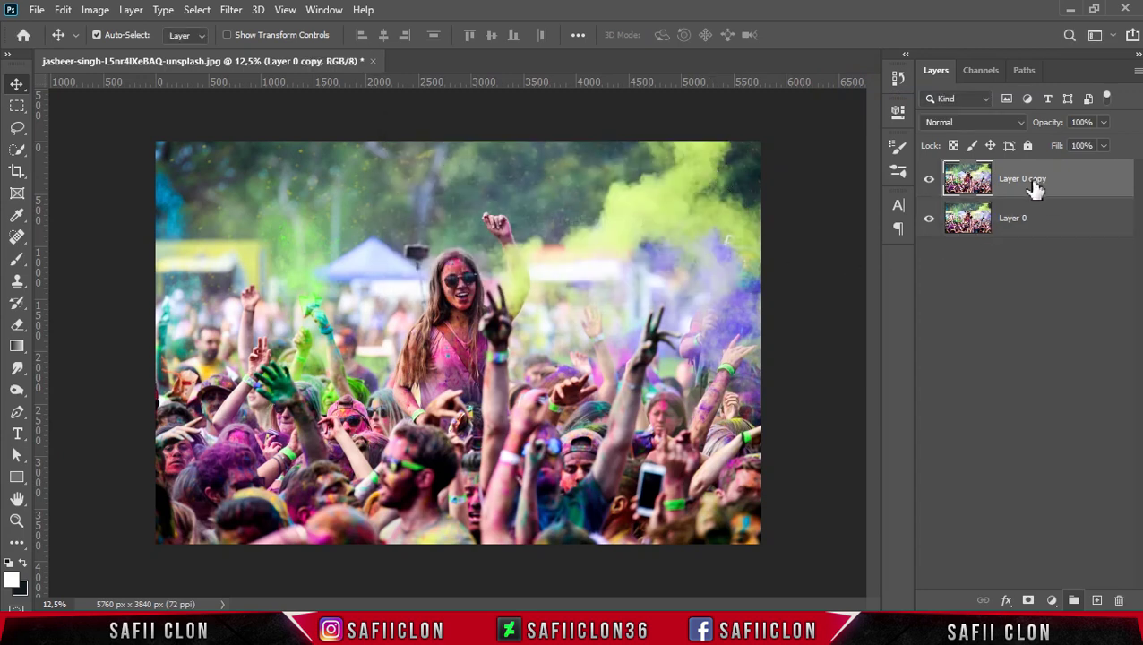
double_click(1030, 179)
text(EDIT)
click(1074, 177)
click(1012, 221)
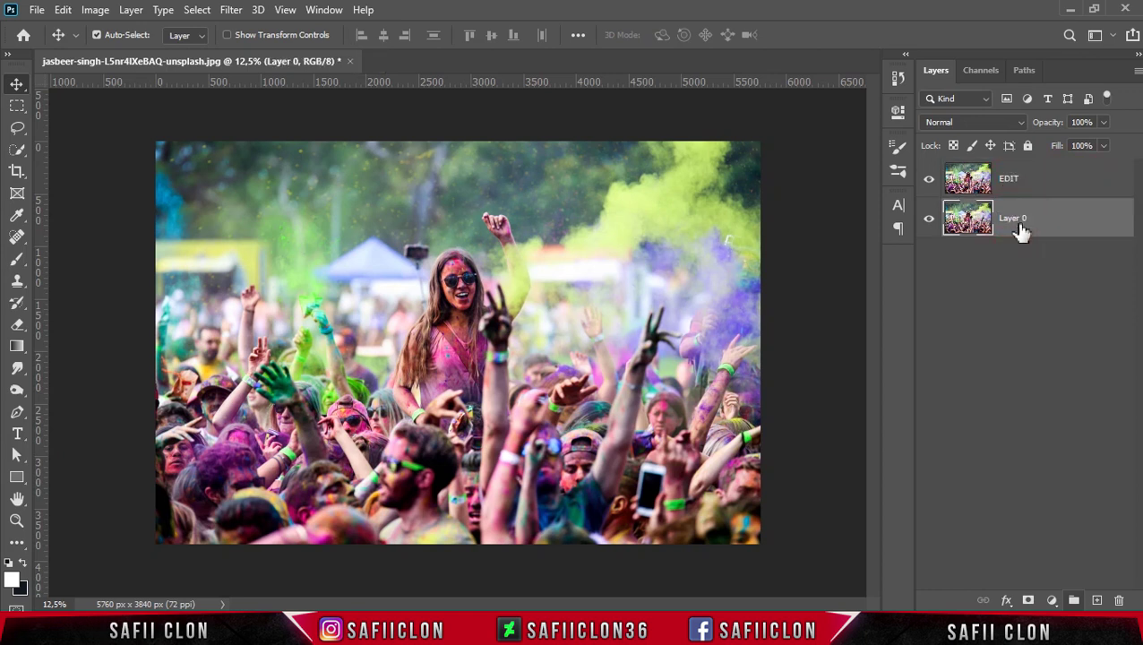
double_click(1014, 222)
text(ORIGINAL)
click(1078, 218)
Step: Convert the EDIT layer to a smart object
click(1042, 184)
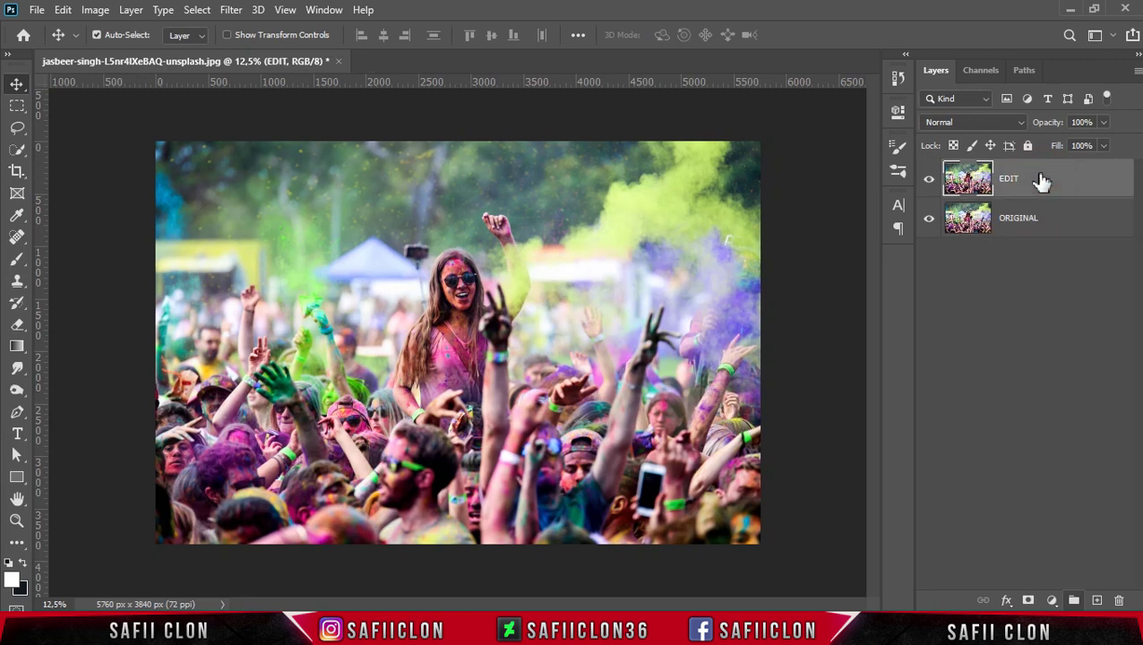
right_click(1042, 179)
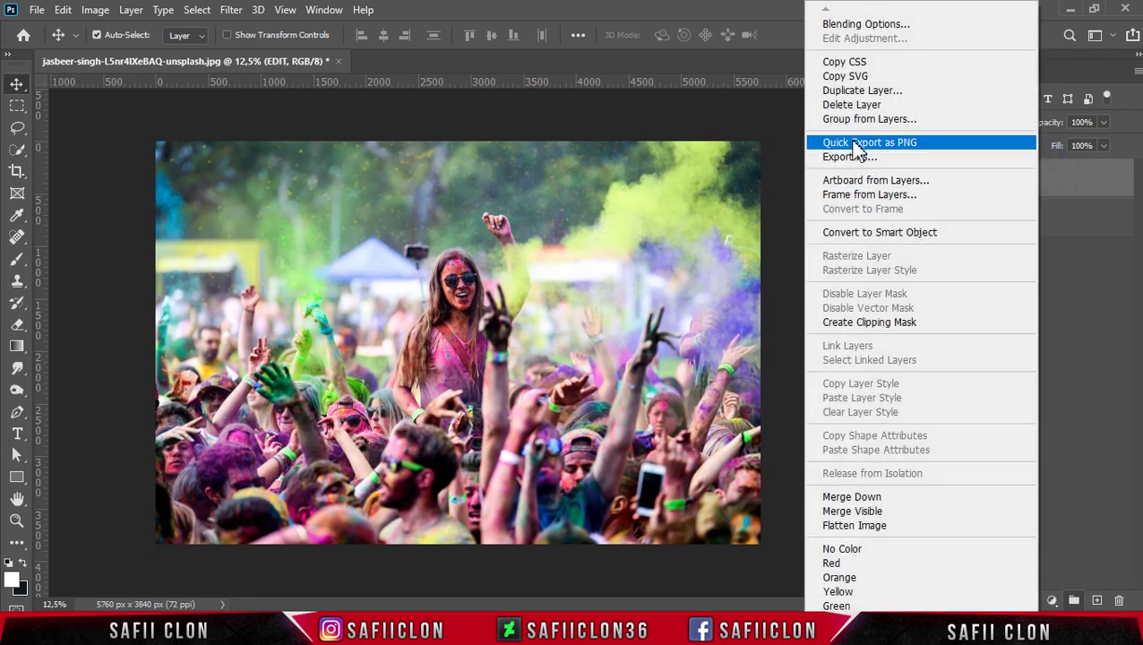
click(873, 235)
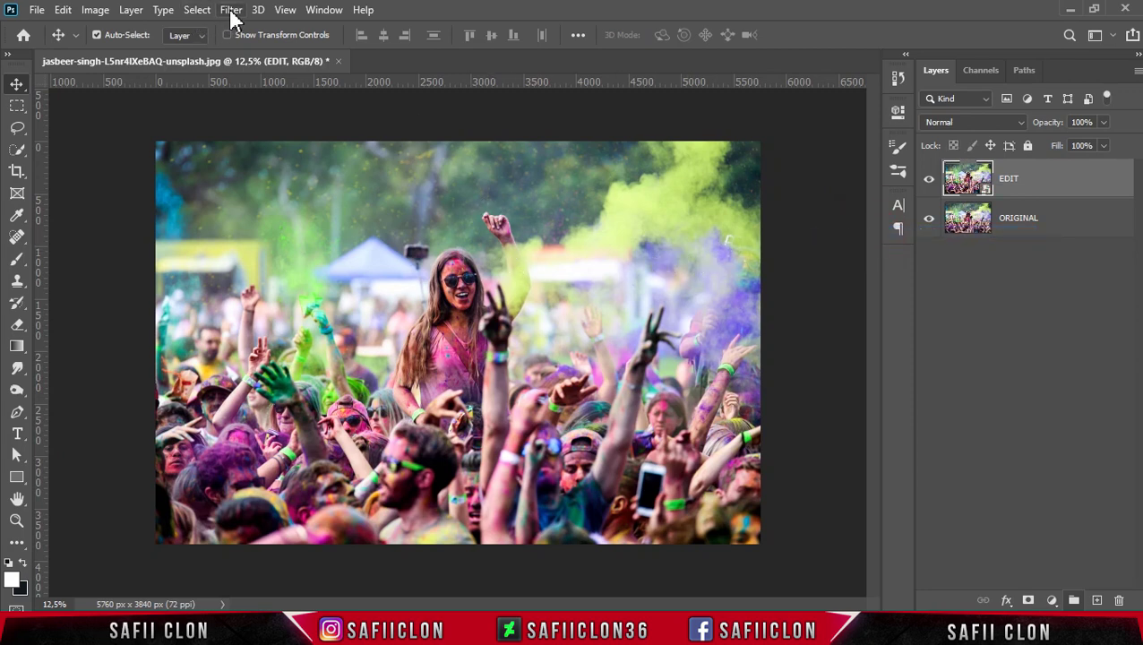
Step: In Camera Raw Filter set Exposure +0,40, Contrast -8, Highlights -20, Shadows +51, Whites -100, Blacks -44
click(231, 10)
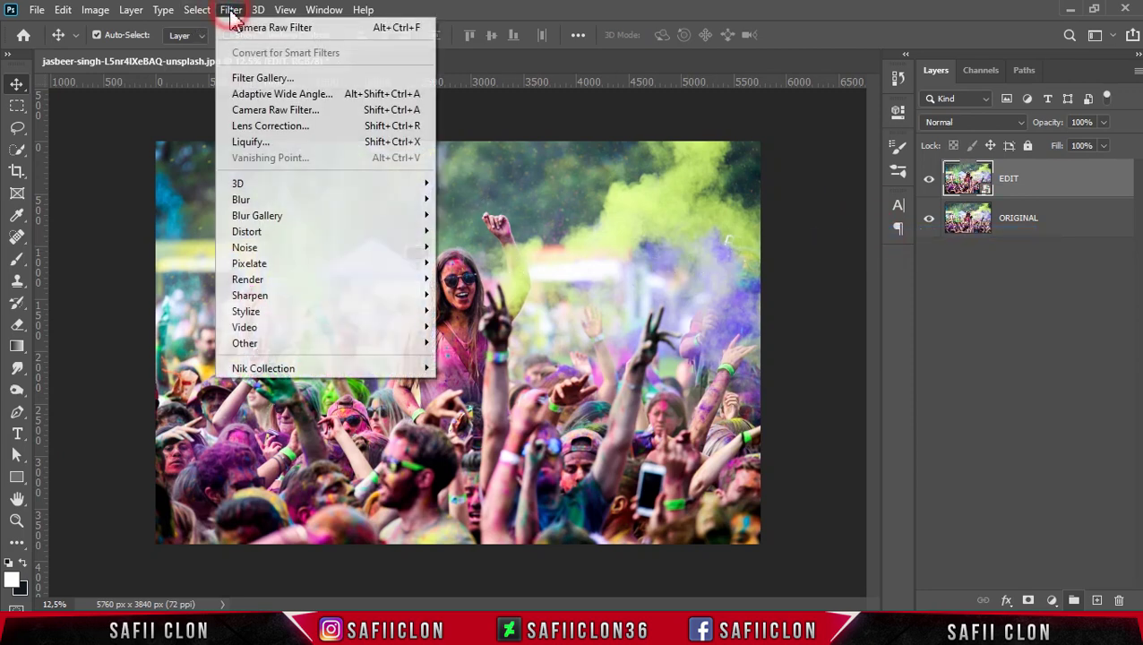
click(282, 111)
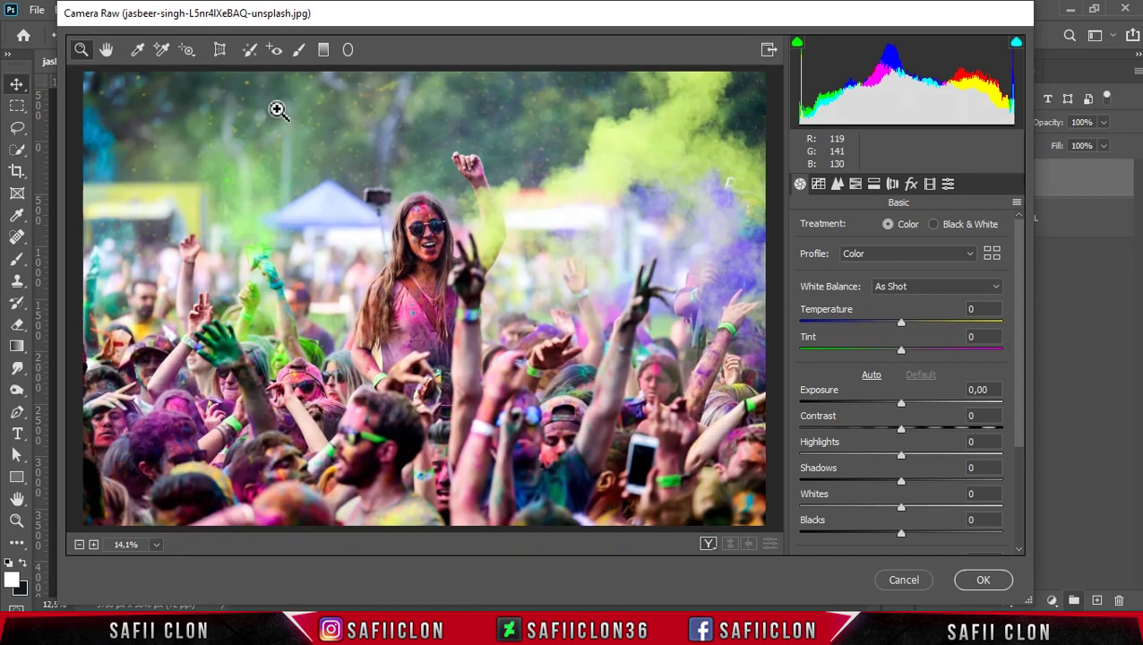
drag(1020, 335, 1017, 388)
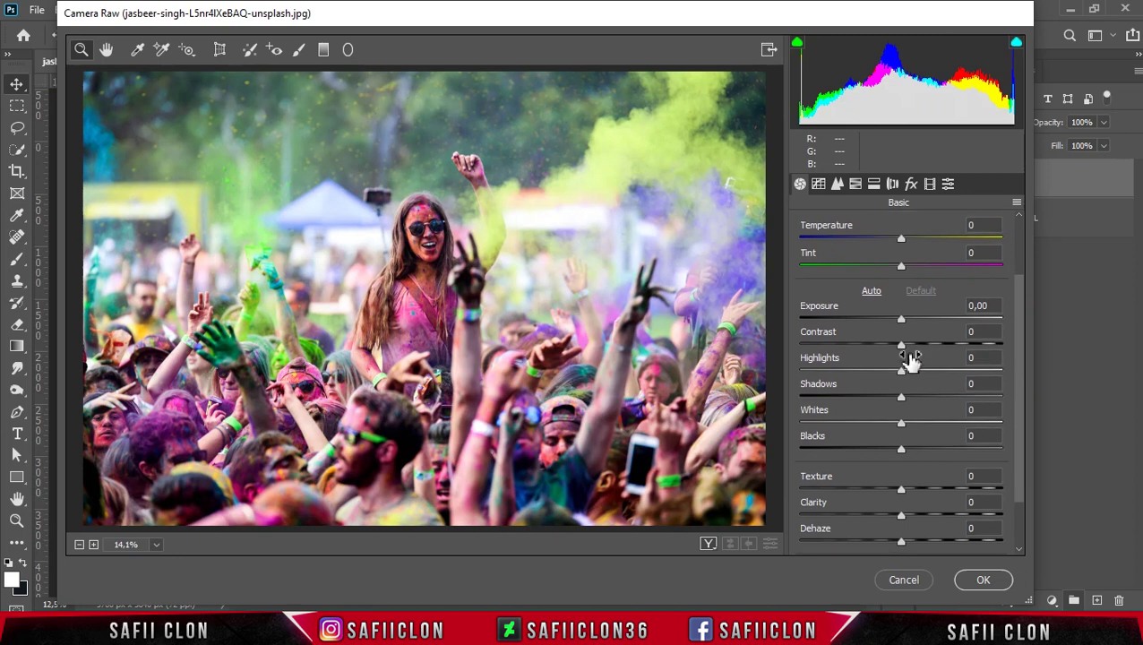
drag(903, 325, 911, 327)
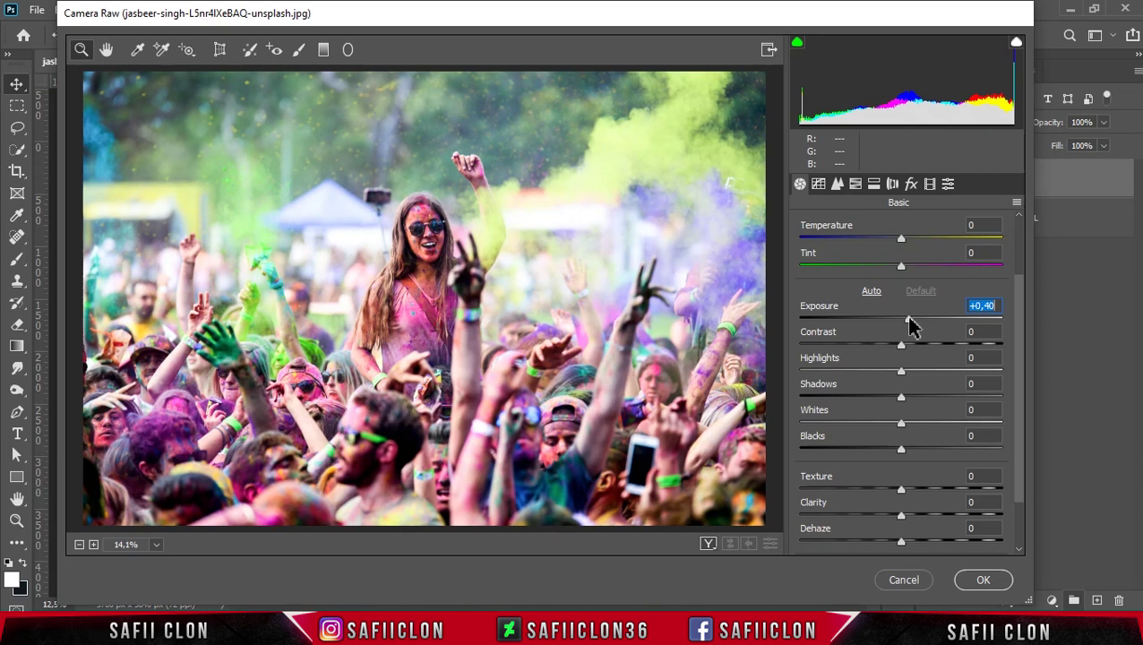
drag(902, 344, 897, 345)
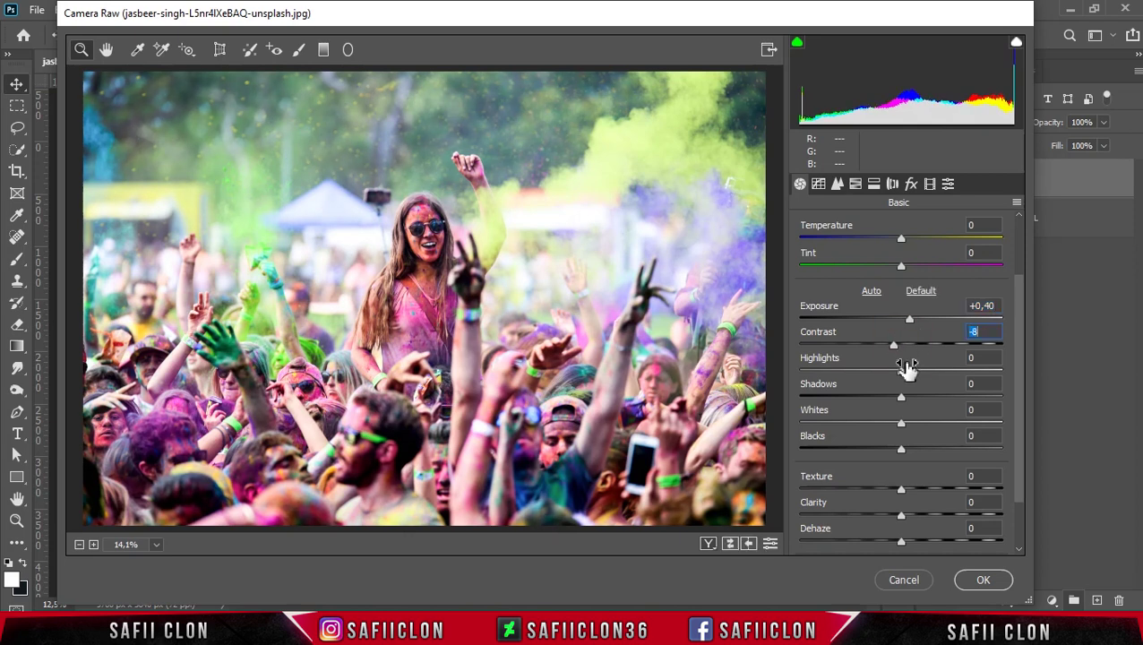
mouse_move(899, 370)
mouse_down()
mouse_move(879, 374)
mouse_move(920, 403)
mouse_move(952, 401)
mouse_up()
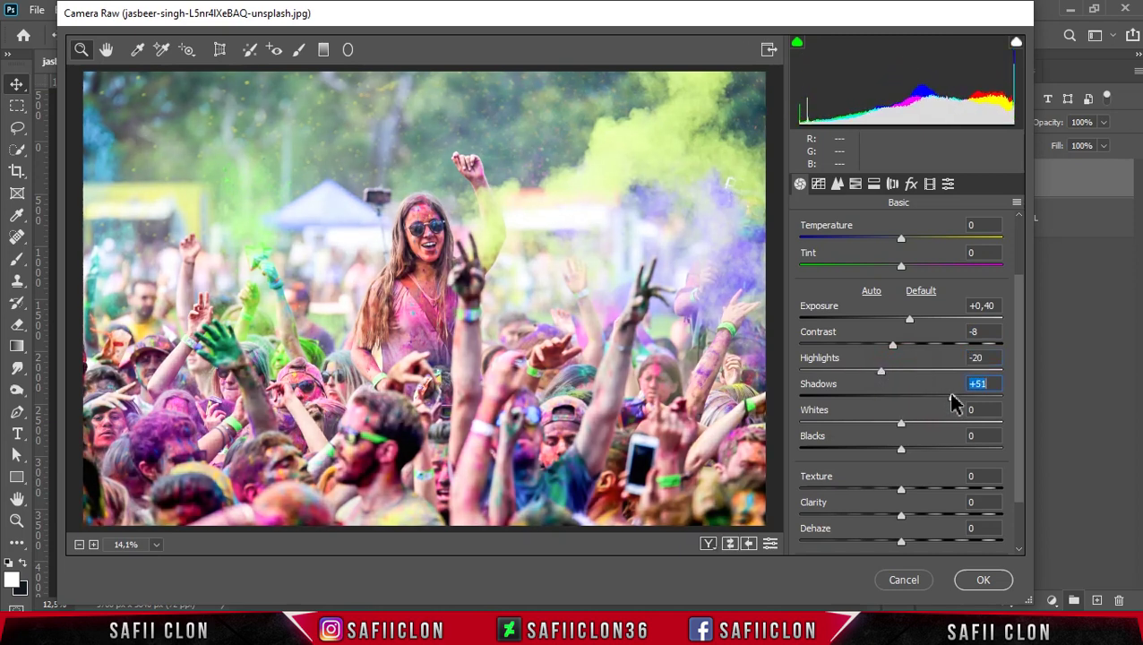
click(901, 423)
drag(901, 428, 801, 425)
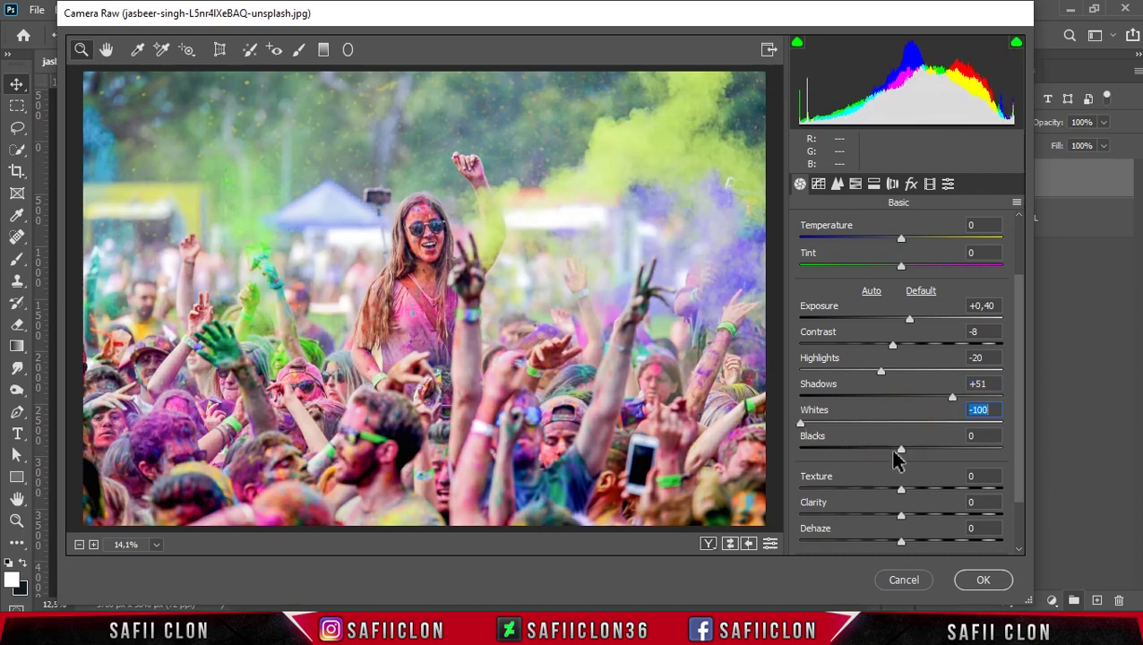
drag(900, 451, 853, 448)
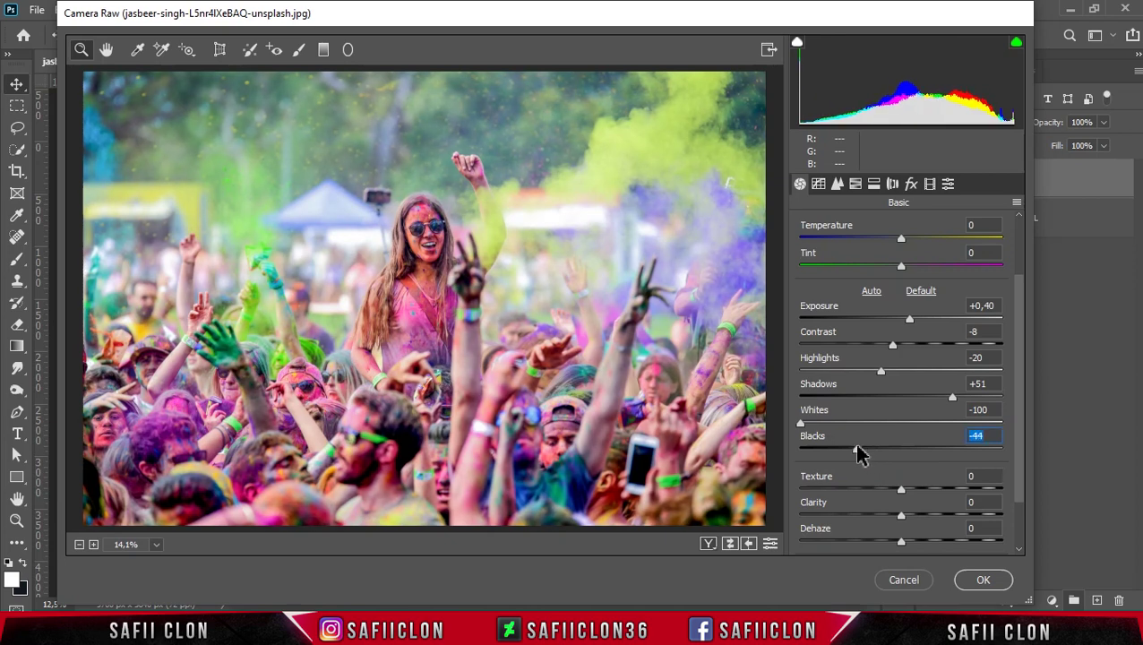
Step: Add texture and clarity (+13), Vibrance +31 and Saturation +8
drag(1019, 457, 1018, 489)
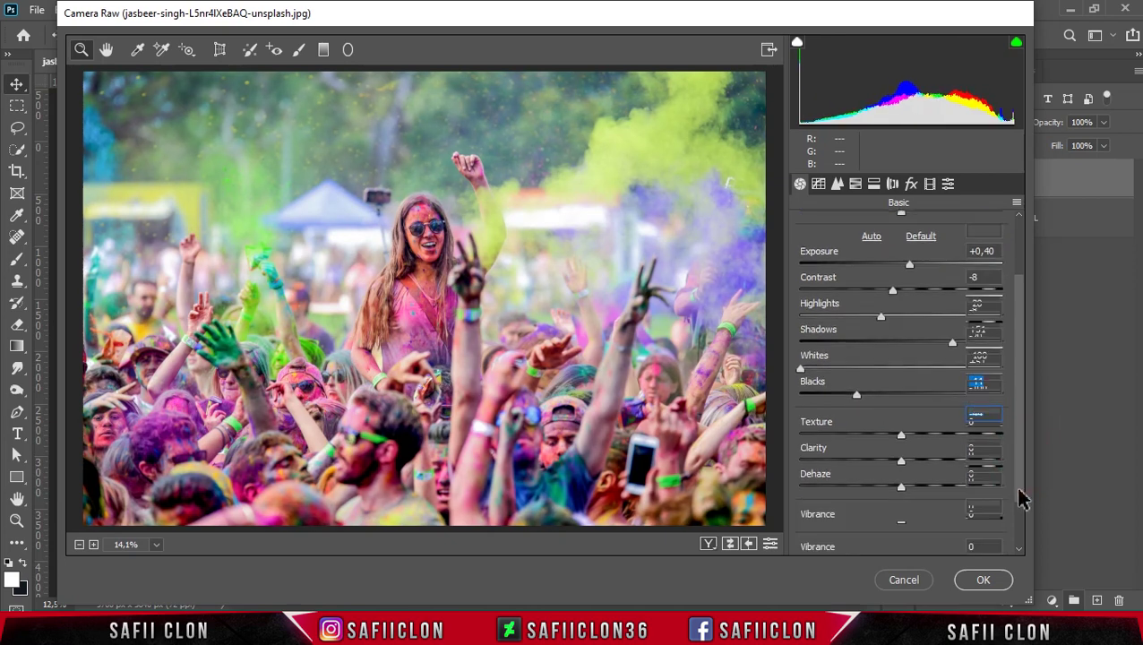
mouse_move(901, 435)
mouse_down()
mouse_move(904, 459)
mouse_move(921, 464)
mouse_up()
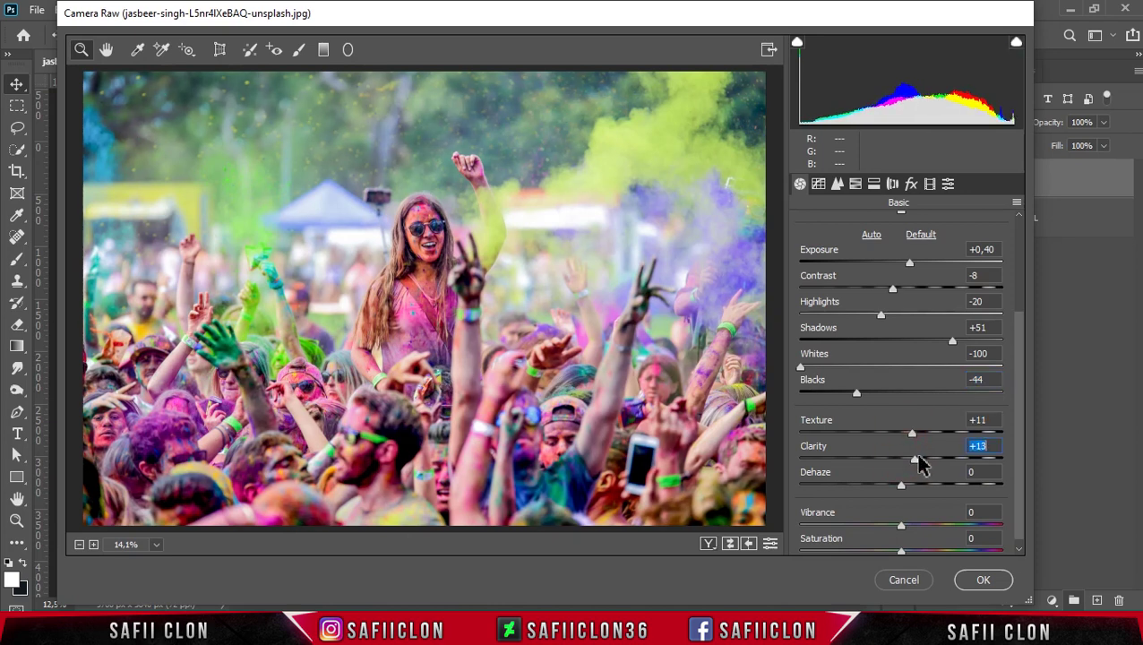
drag(902, 526, 934, 524)
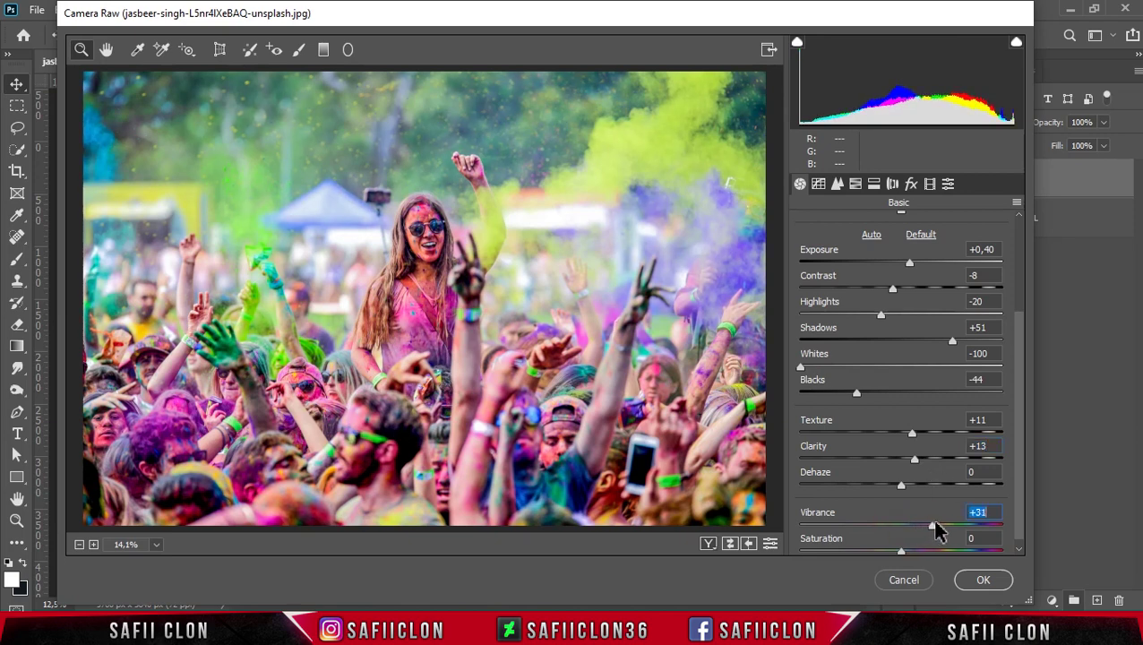
click(902, 550)
drag(902, 551, 914, 551)
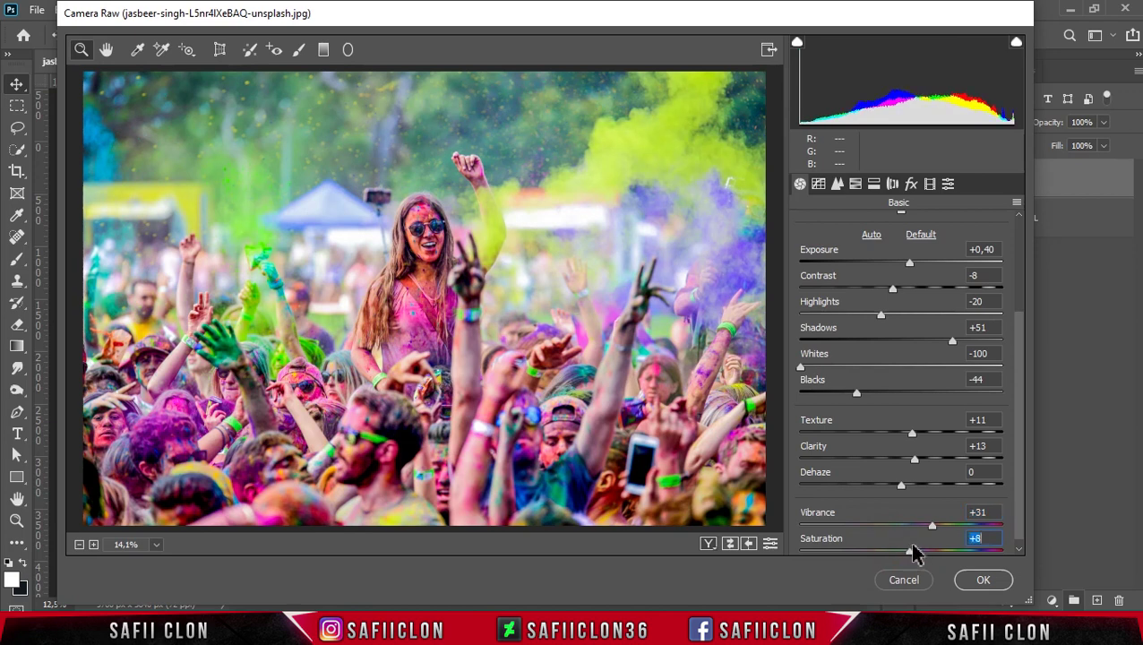
Step: Set Detail noise reduction to Luminance 26 and Color 26, then show the HSL hue sliders
click(837, 184)
drag(800, 392, 853, 394)
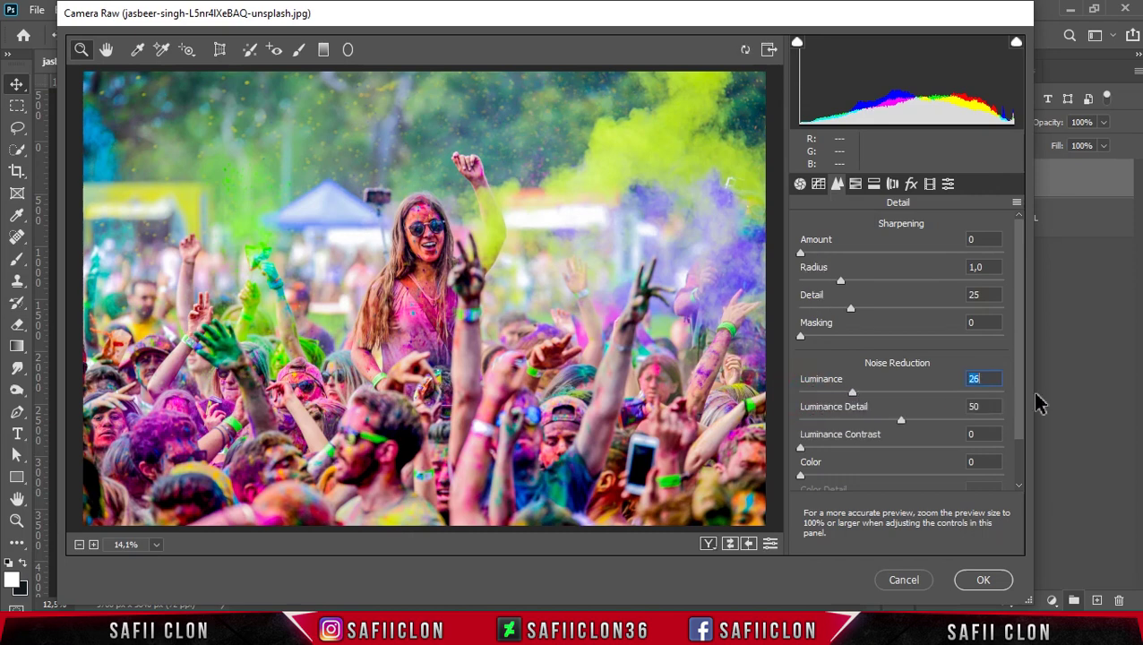
drag(1021, 391, 1022, 452)
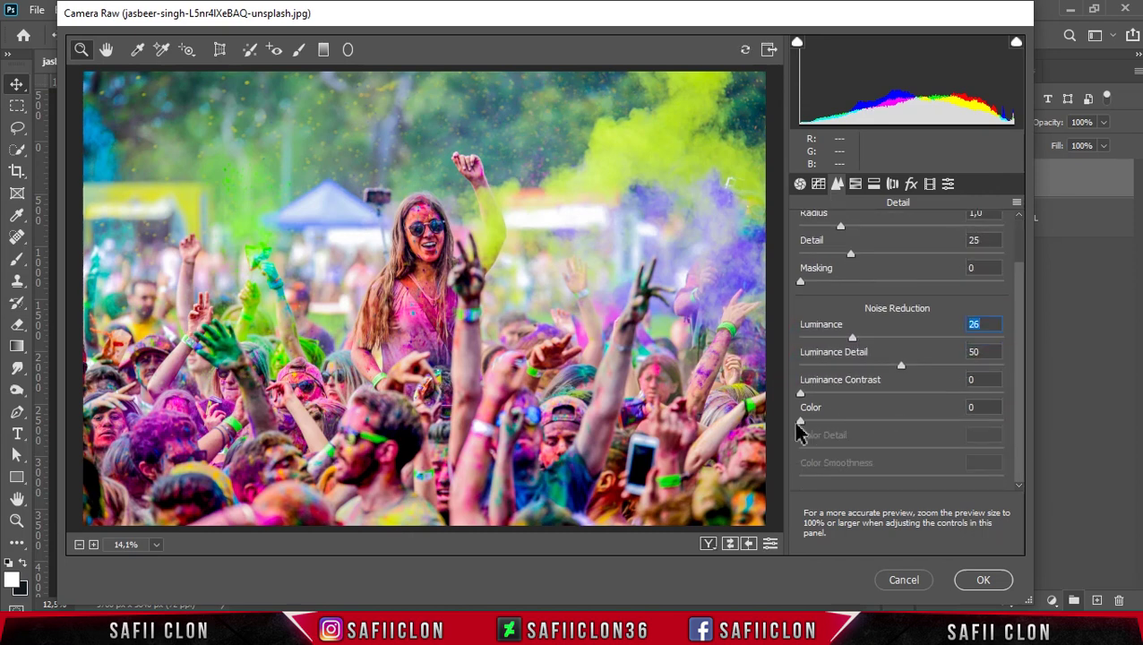
drag(801, 421, 852, 421)
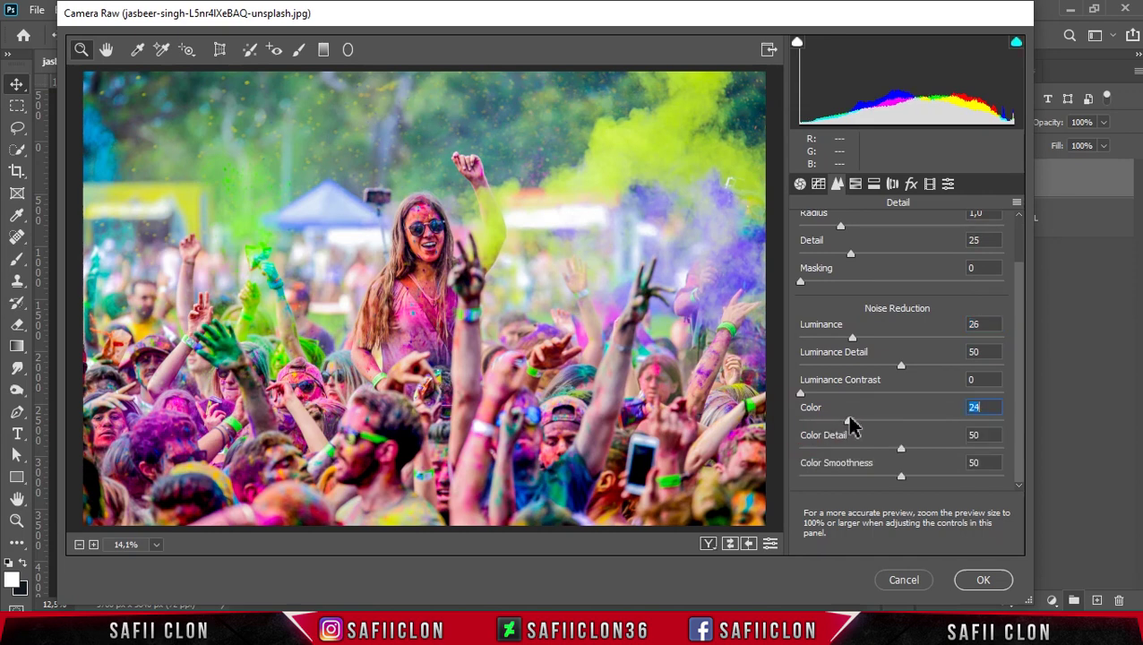
click(857, 186)
click(811, 231)
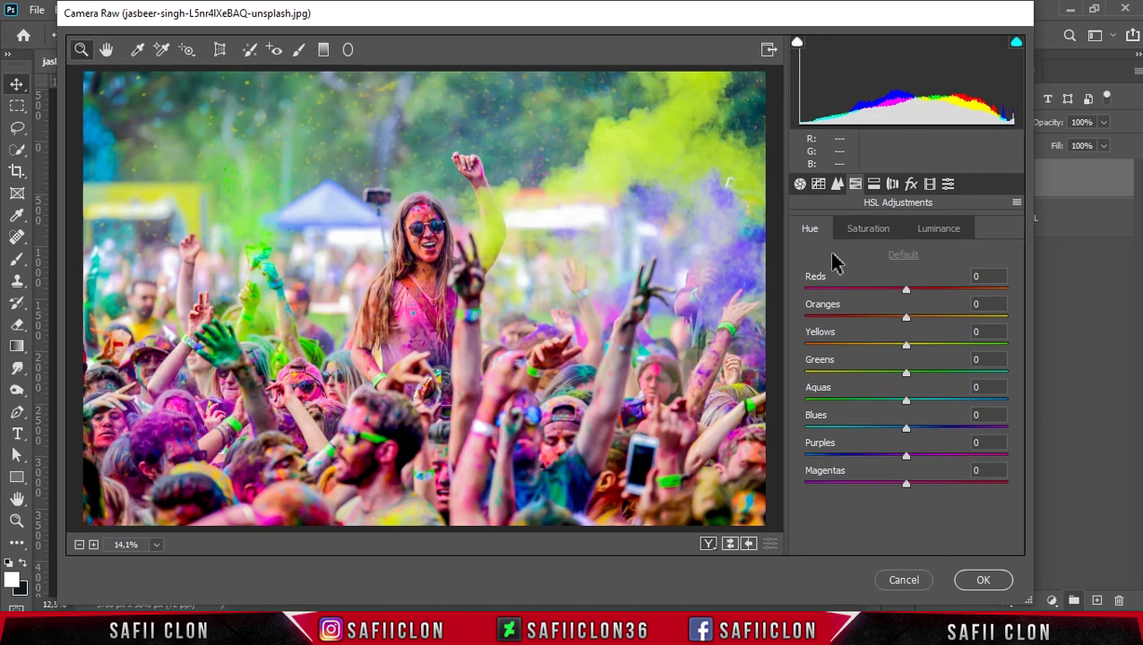
Step: Set HSL hues: Reds -11, Oranges -7, Yellows +18, Greens -28, Aquas +14, Blues -56
drag(907, 291, 896, 299)
click(907, 315)
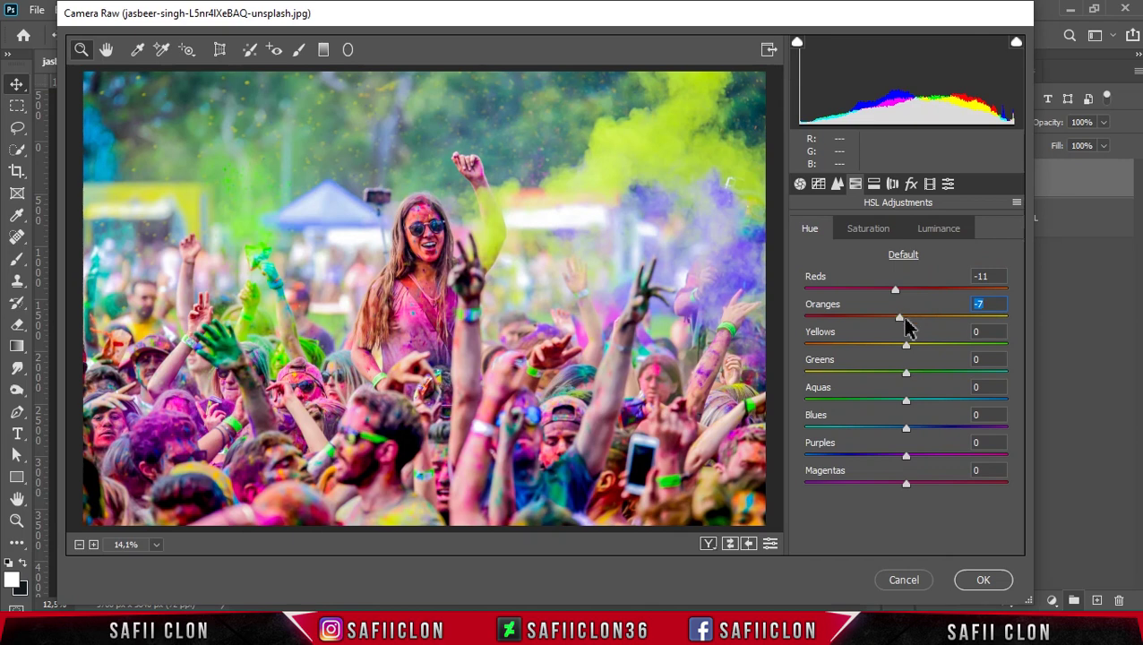
mouse_move(908, 347)
mouse_down()
mouse_move(929, 352)
mouse_move(883, 376)
mouse_up()
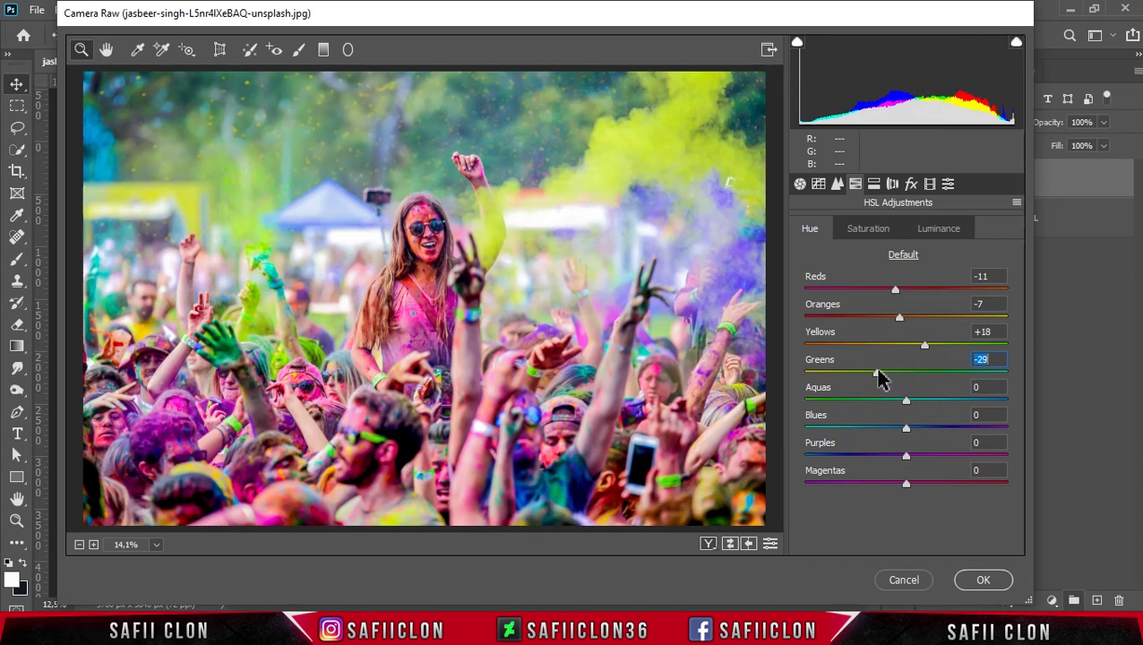
mouse_move(906, 400)
mouse_down()
mouse_move(921, 403)
mouse_move(888, 430)
mouse_move(851, 432)
mouse_up()
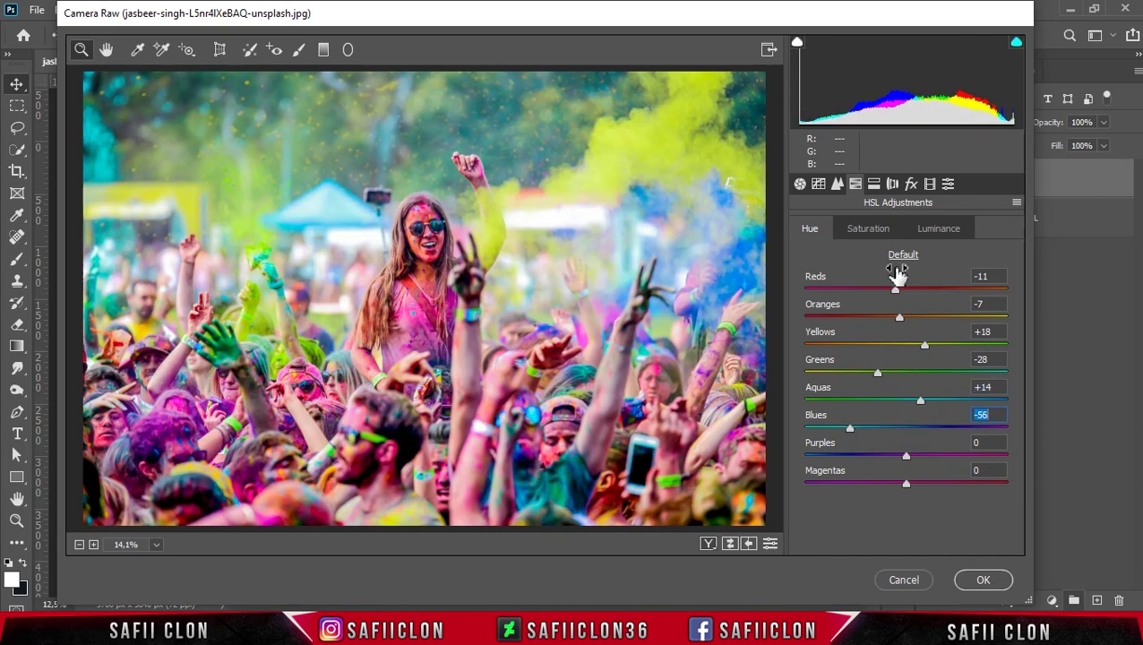
click(866, 231)
Step: Set HSL saturation: Reds +6, Oranges -18, Yellows -22, Greens +60, and raise aquas, blues, purples, magentas
drag(905, 289, 912, 296)
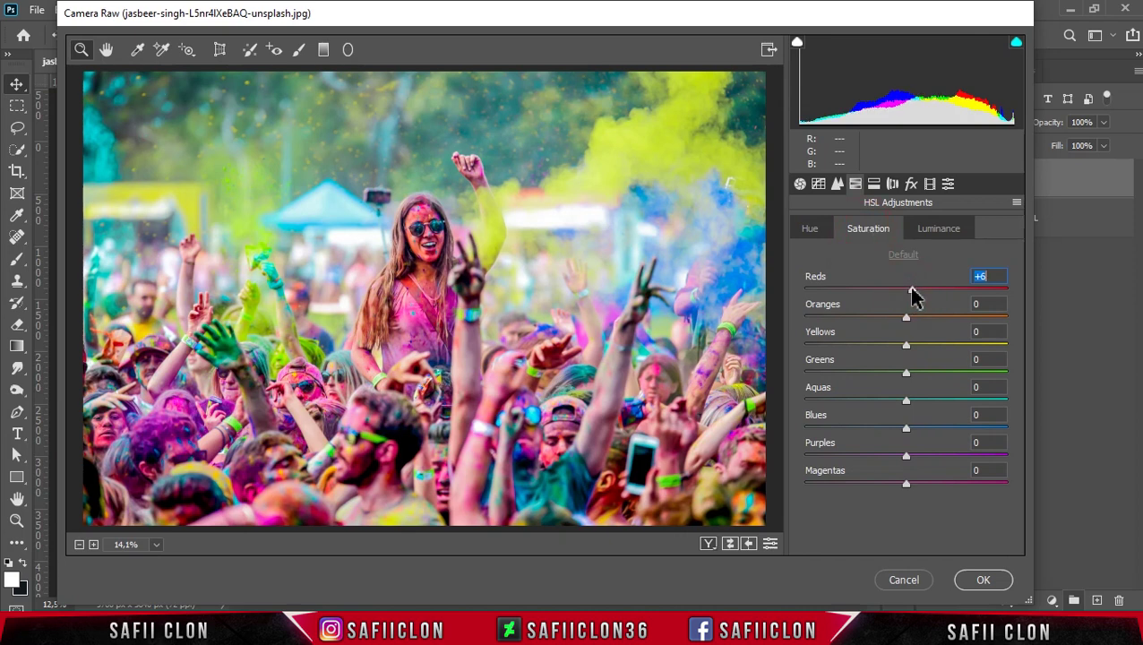
drag(906, 319, 890, 325)
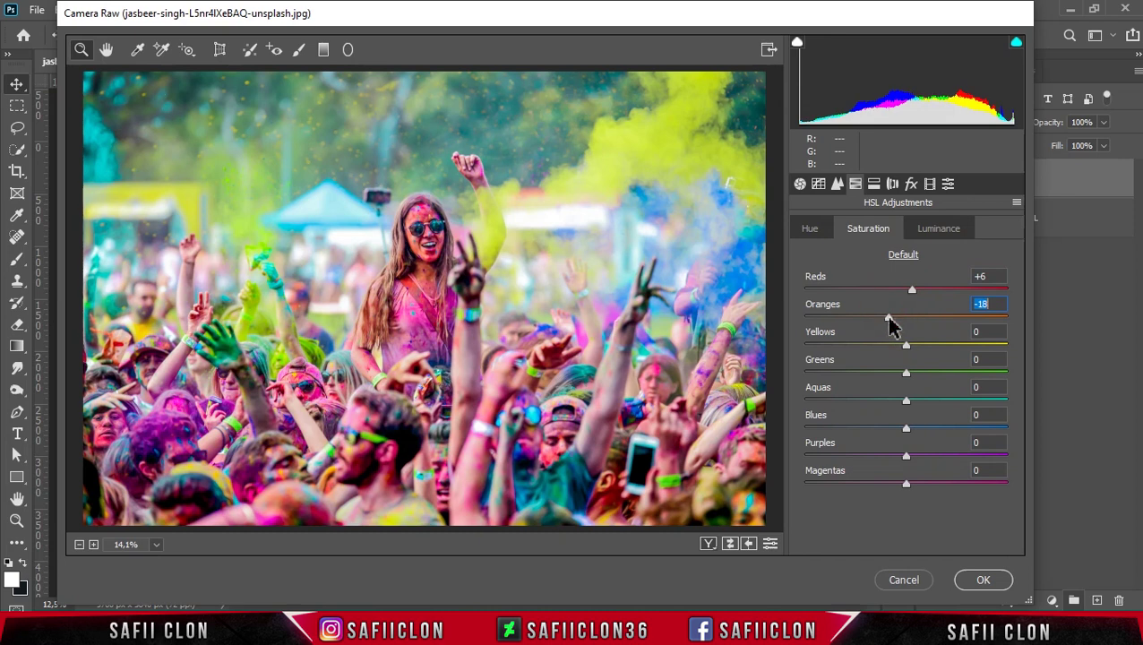
drag(905, 347, 892, 348)
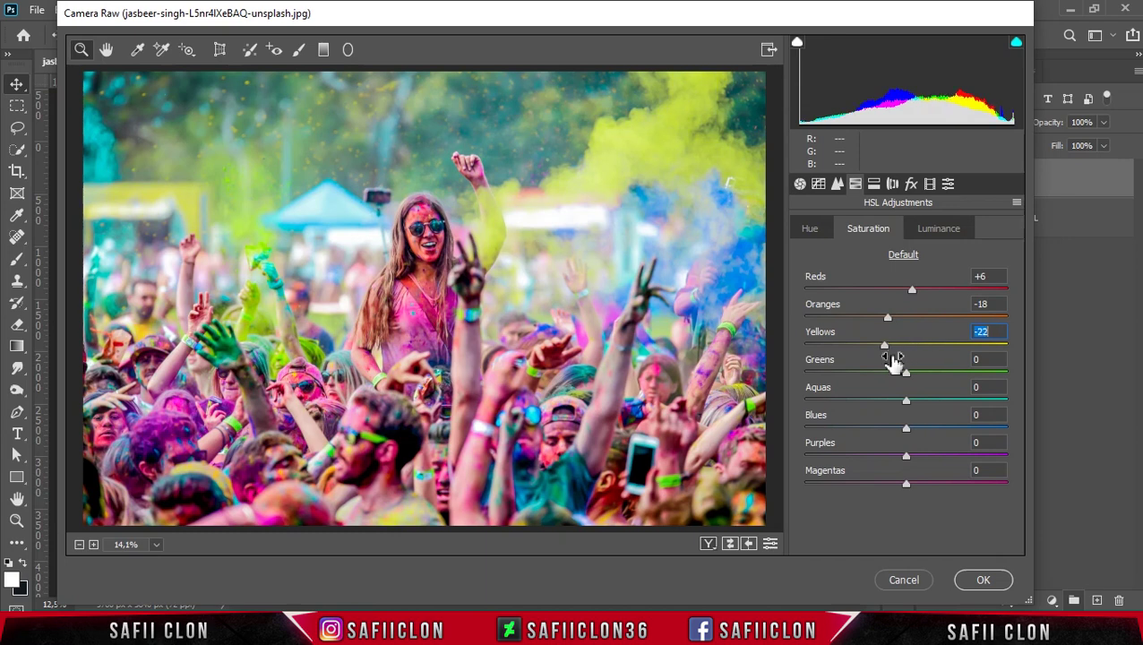
drag(906, 373, 970, 369)
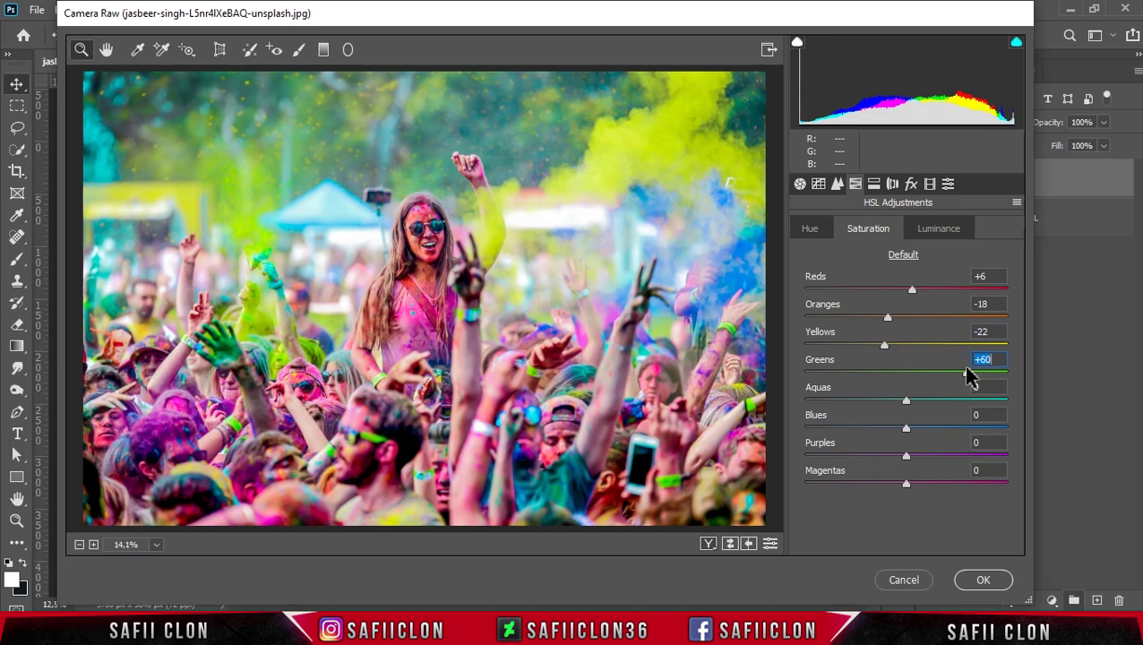
drag(907, 401, 928, 403)
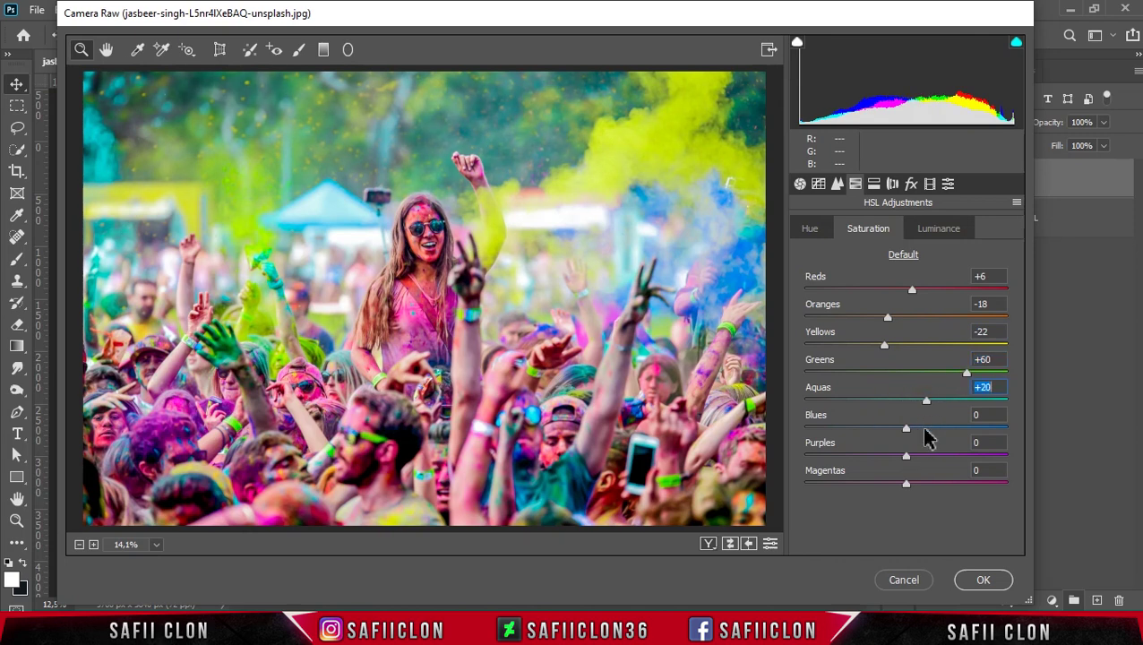
drag(907, 429, 939, 431)
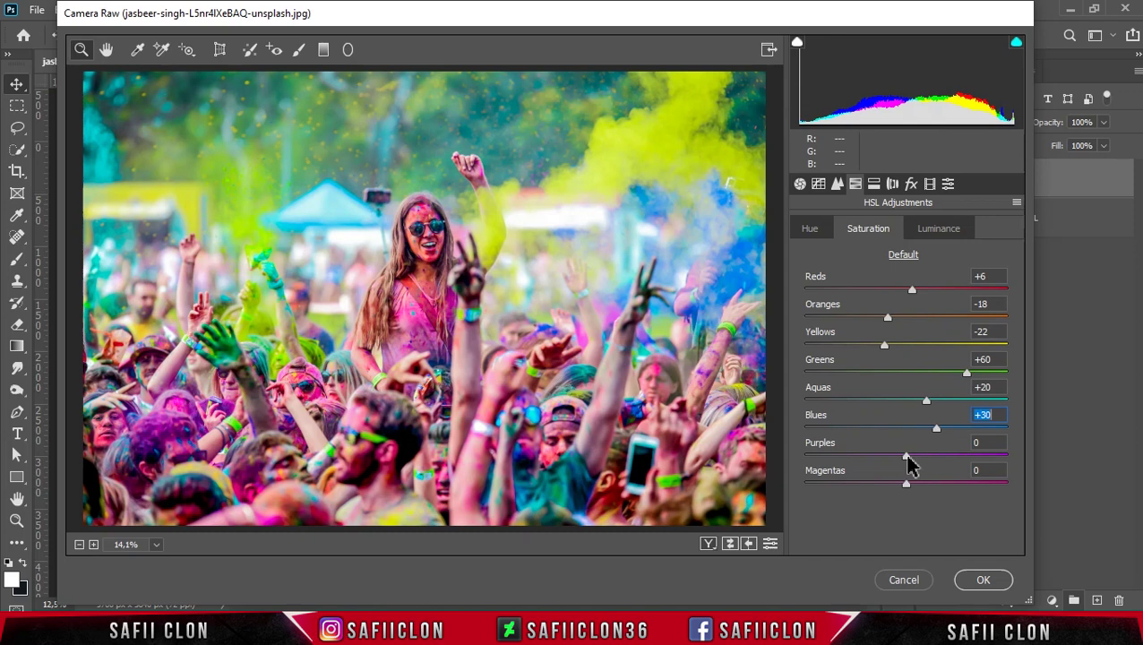
mouse_move(906, 456)
mouse_down()
mouse_move(972, 461)
mouse_move(927, 458)
mouse_up()
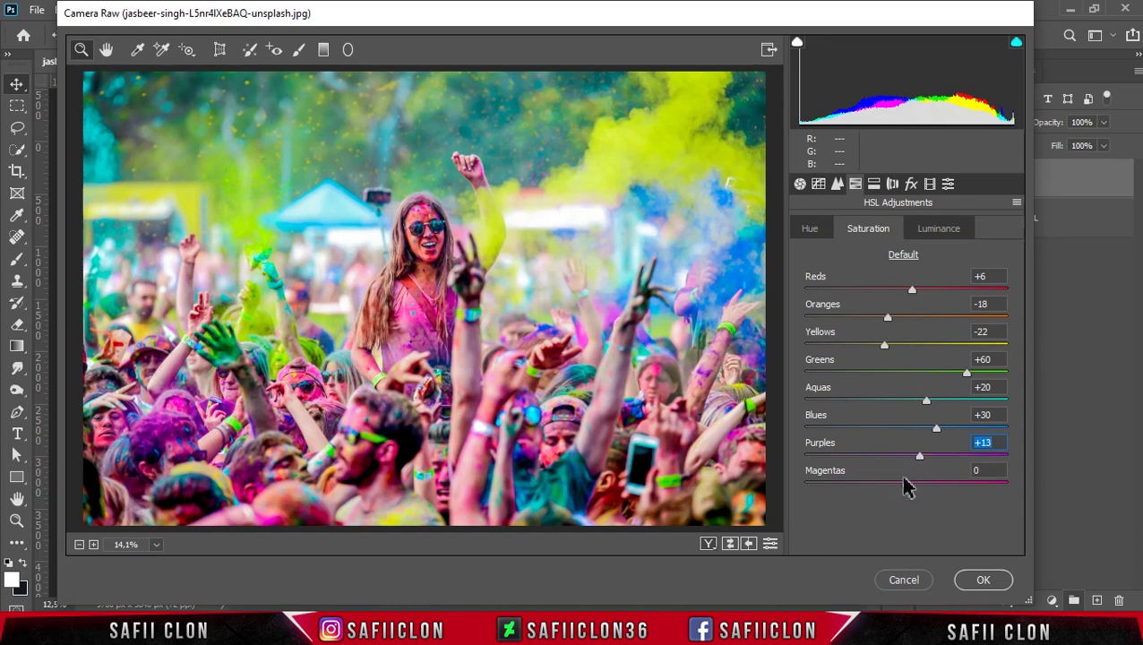
drag(906, 484, 938, 482)
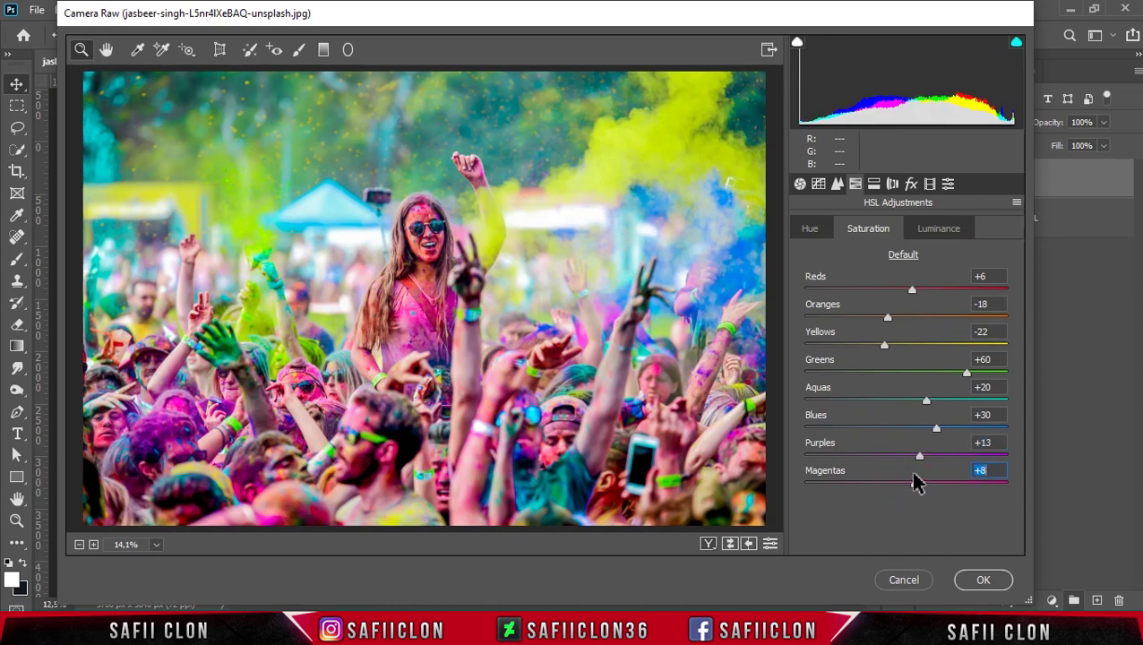
Step: Set HSL luminance: Oranges +10, Yellows +20, Greens +38, Aquas +43, Blues +33, Magentas +22
click(936, 229)
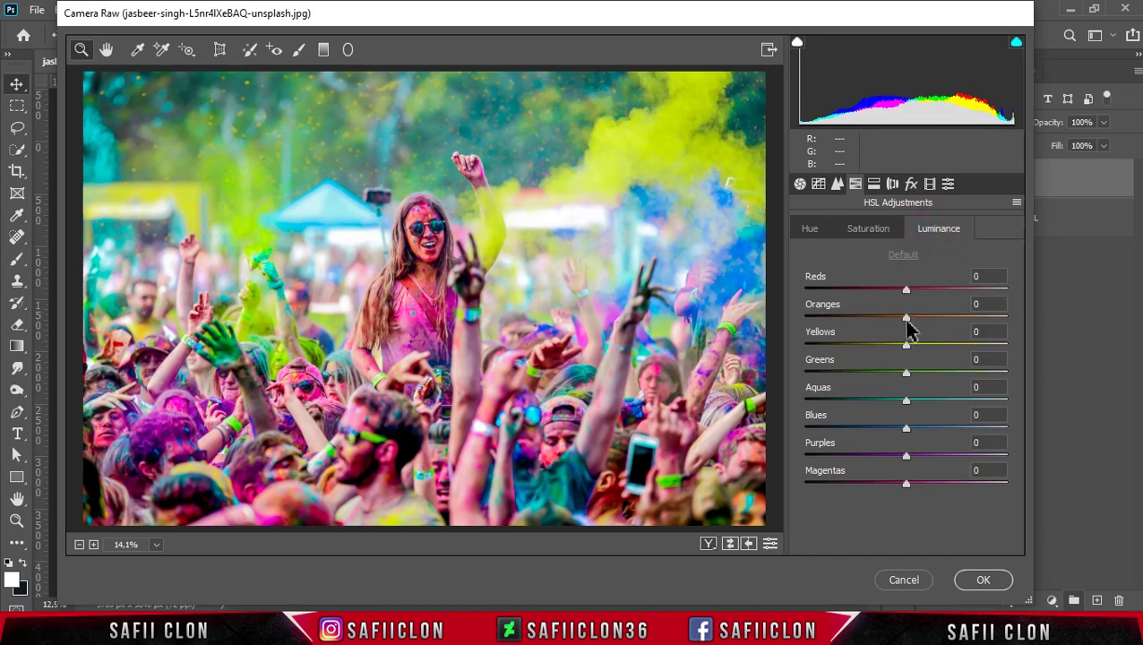
drag(906, 319, 927, 346)
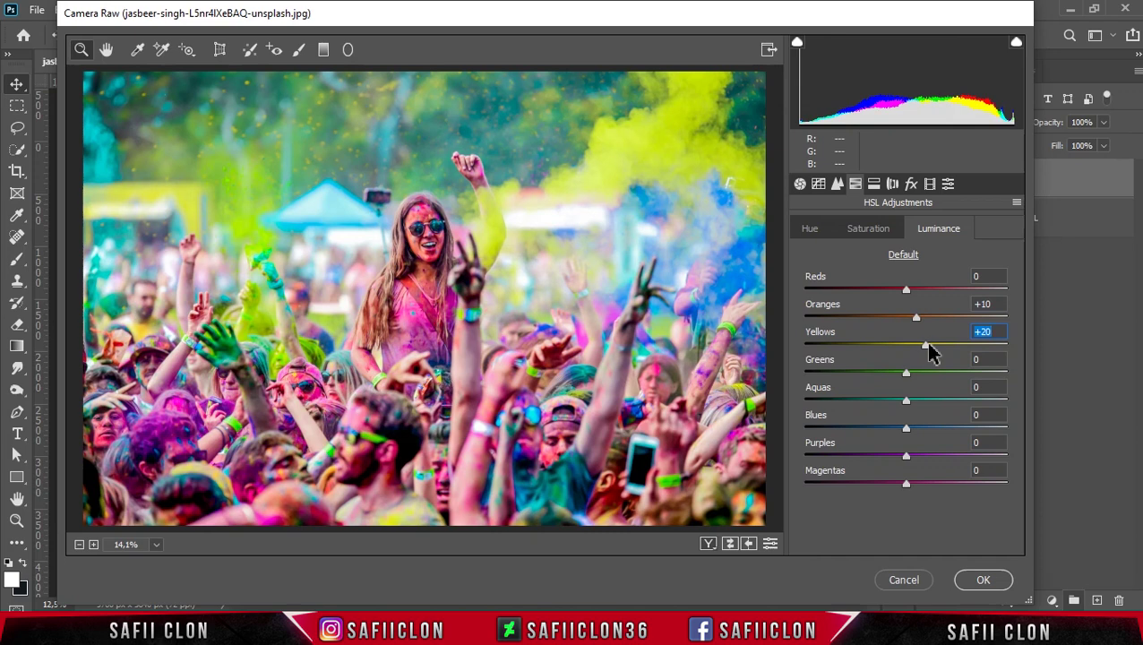
drag(906, 373, 949, 373)
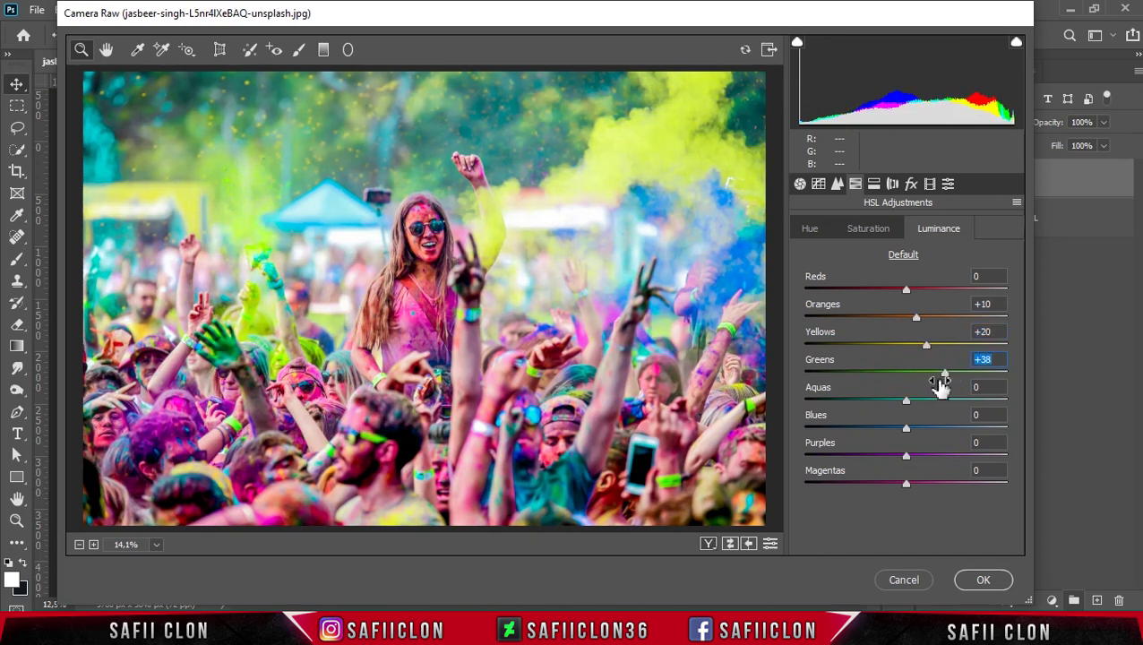
drag(906, 400, 930, 407)
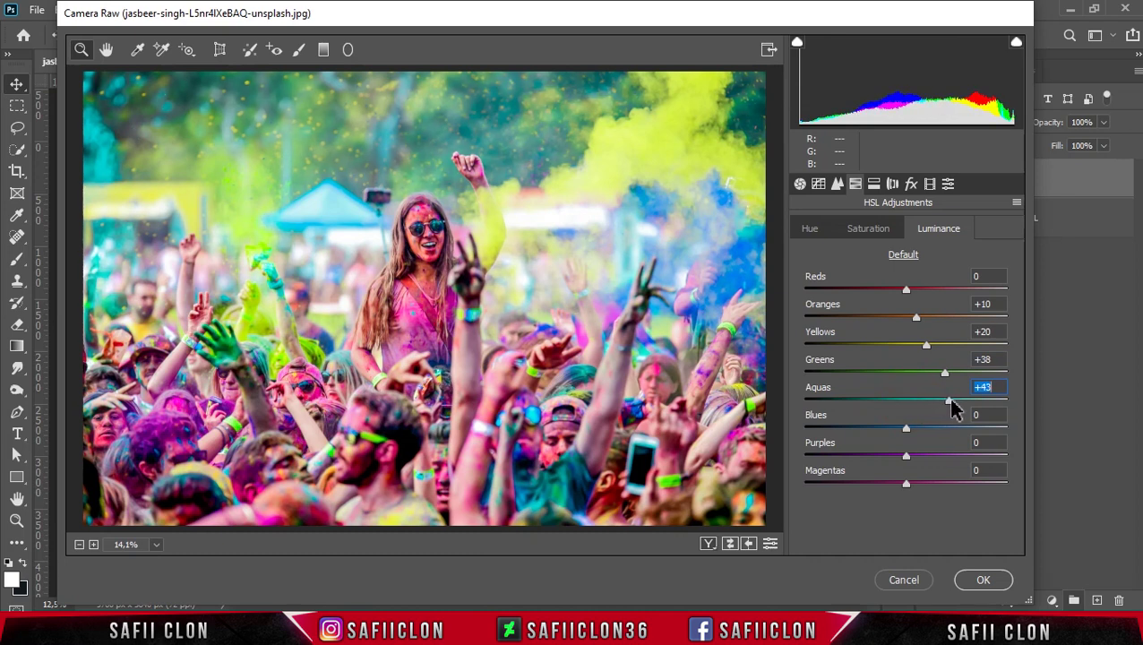
drag(906, 428, 939, 433)
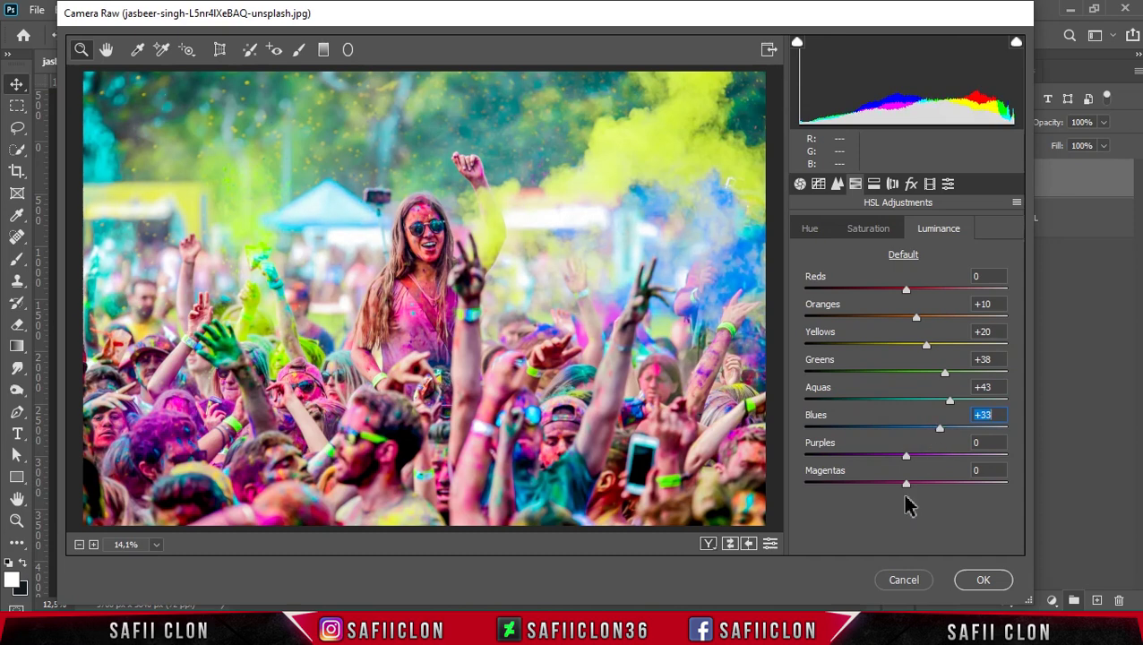
drag(907, 489, 927, 491)
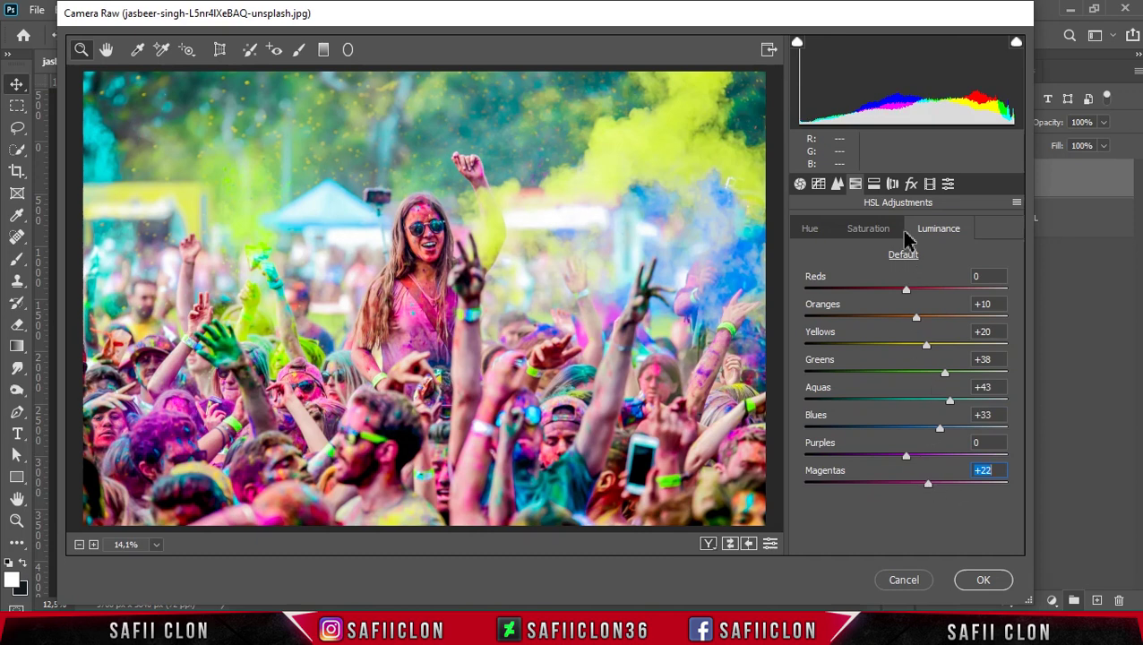
Step: Calibrate primaries: Red saturation +13, Green hue -18, Blue hue -23, Blue saturation +4
click(929, 184)
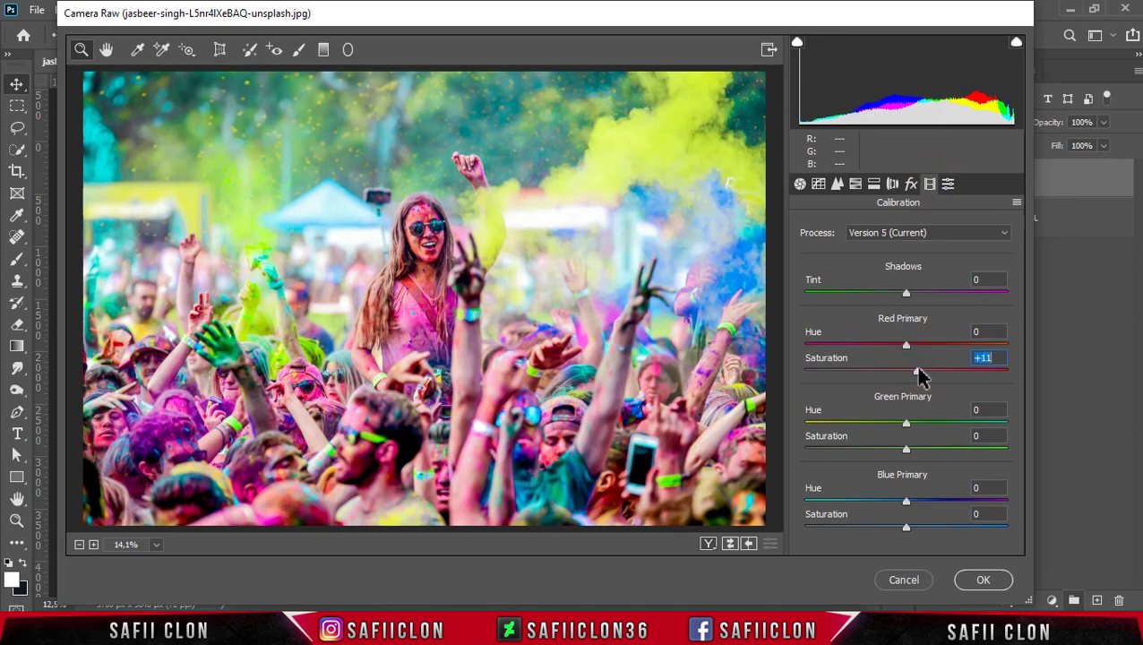
drag(905, 422, 891, 423)
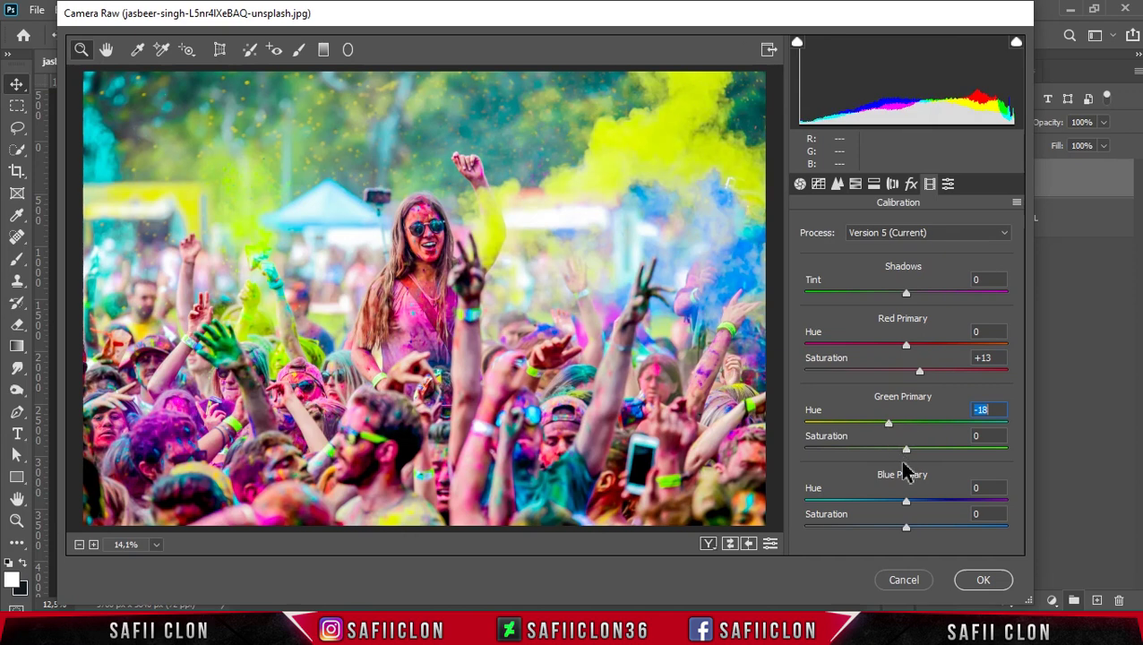
drag(906, 502, 887, 503)
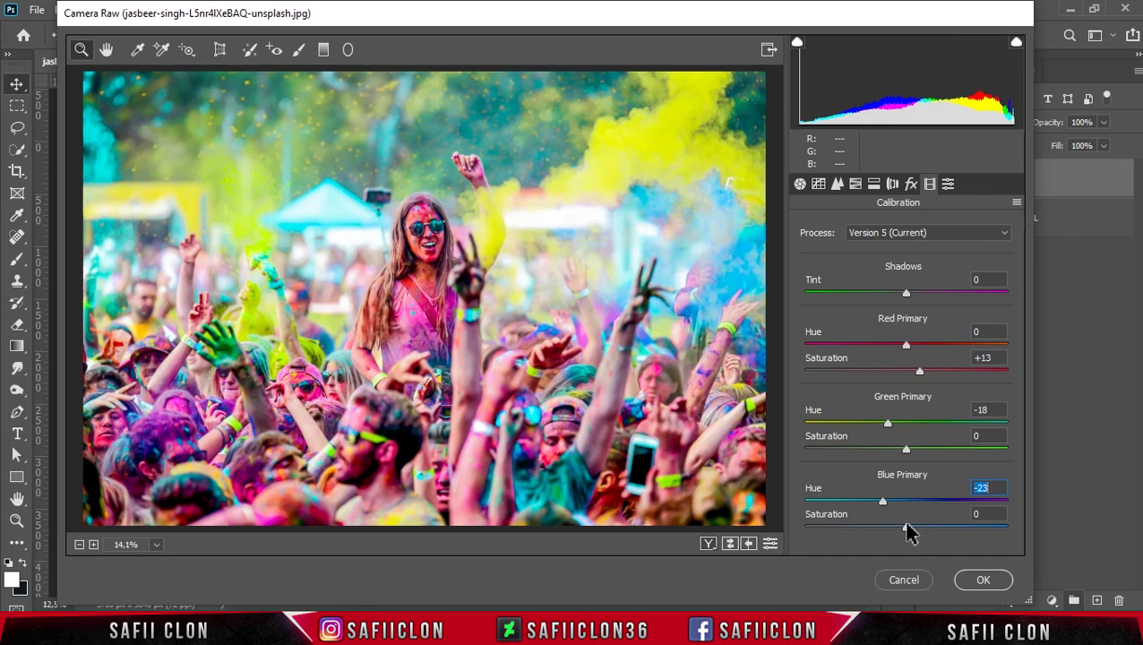
drag(908, 527, 910, 527)
click(708, 544)
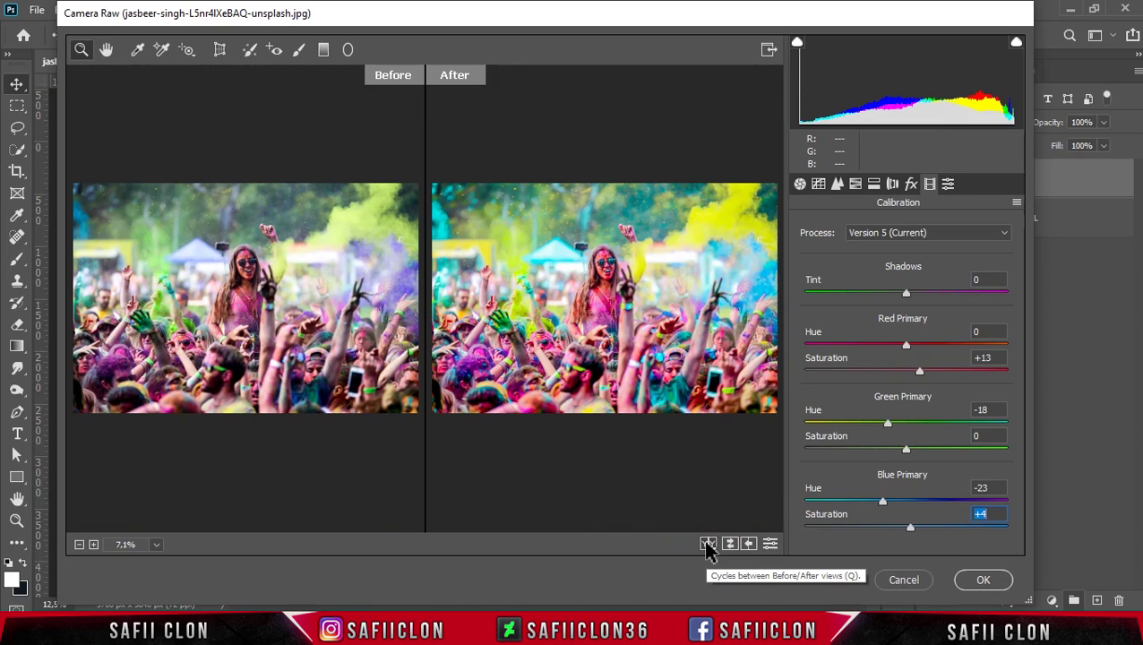
click(708, 544)
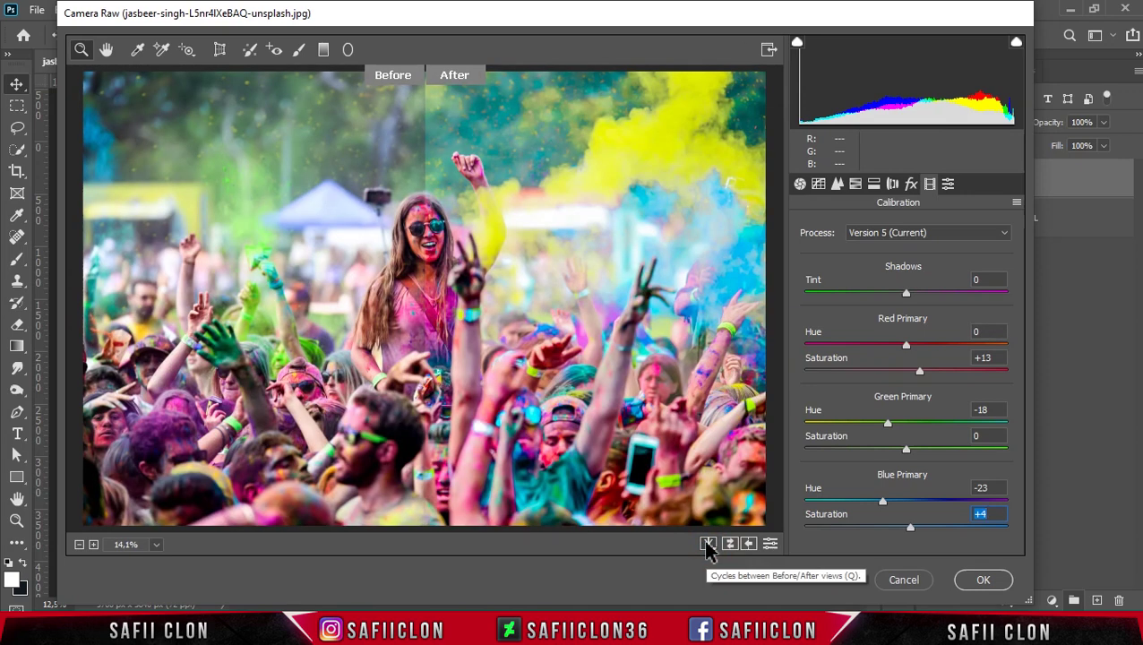
click(708, 544)
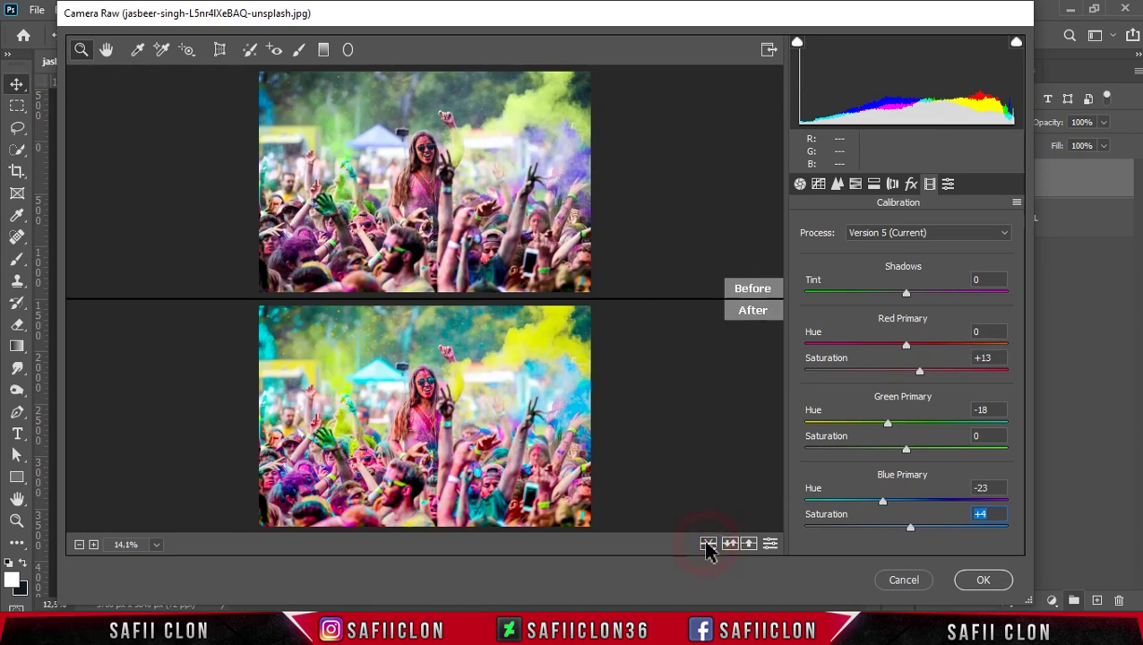
click(708, 544)
click(707, 544)
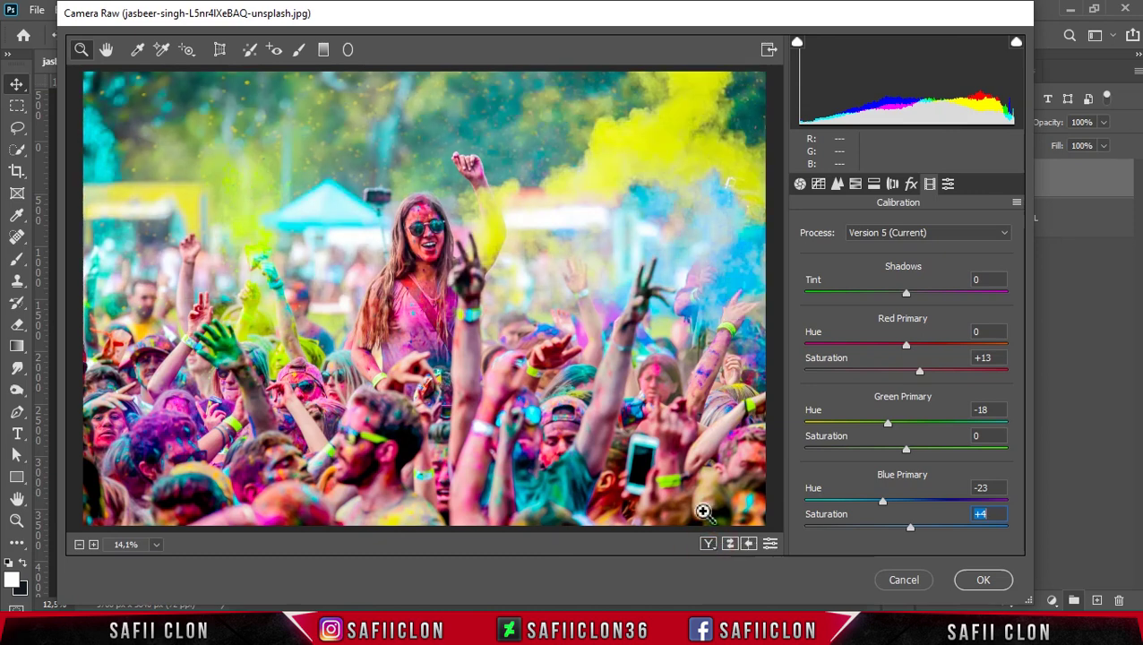
click(975, 580)
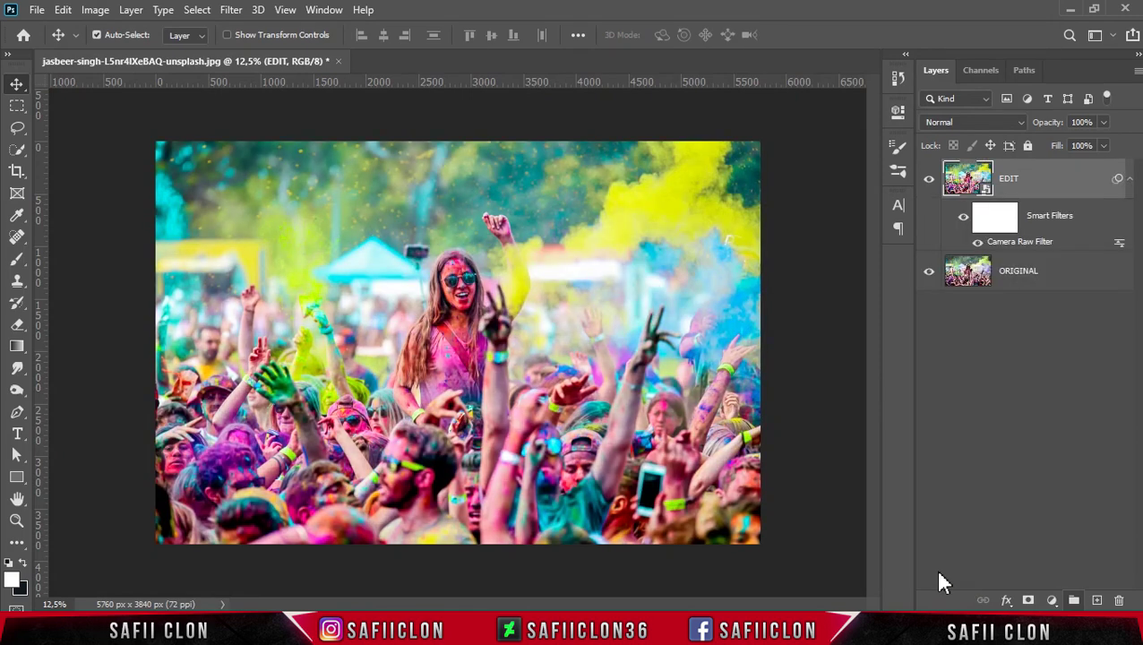
Step: Compare EDIT with the original by toggling its visibility and zooming, then reopen its Camera Raw Filter
click(929, 180)
click(929, 181)
click(929, 180)
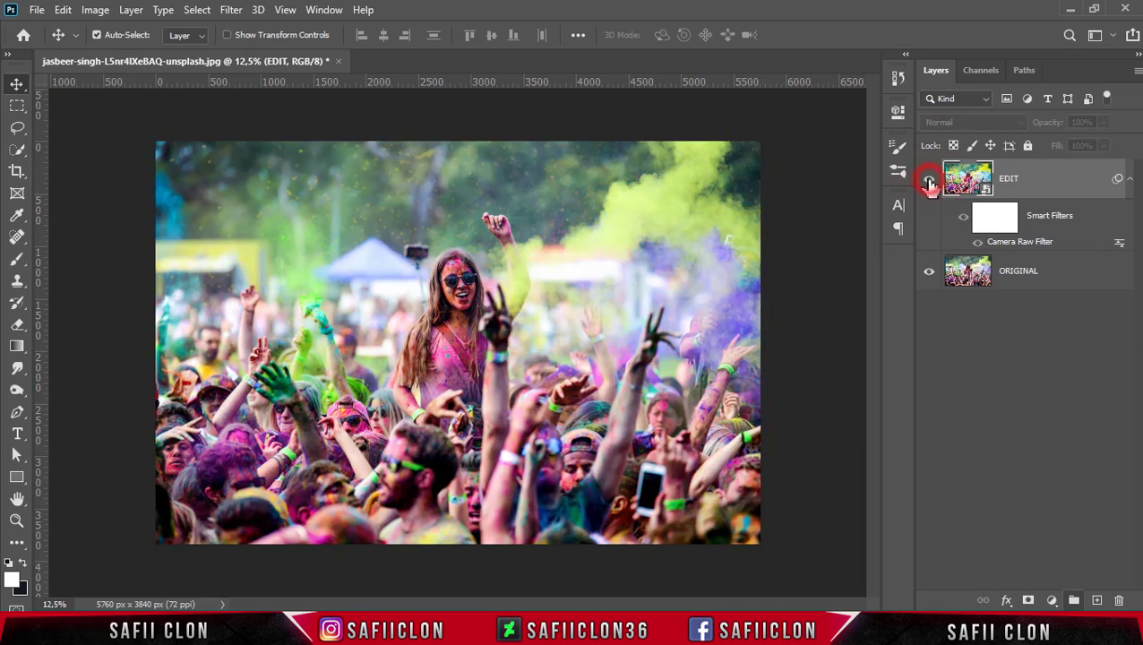
click(929, 182)
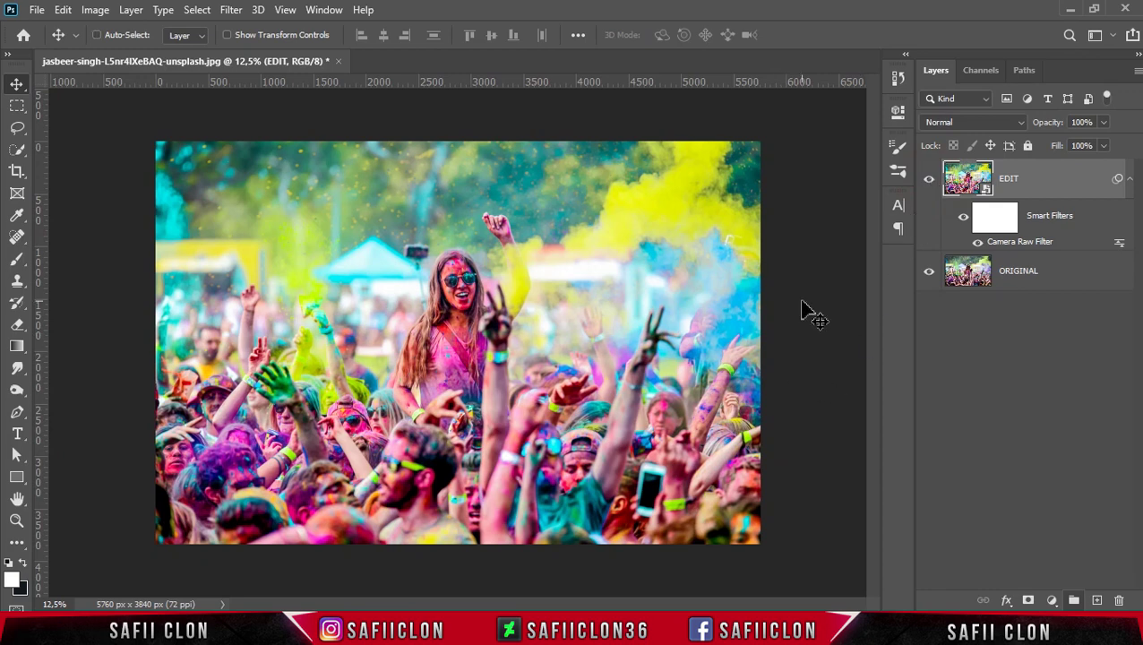
key(ctrl+plus)
key(ctrl+plus)
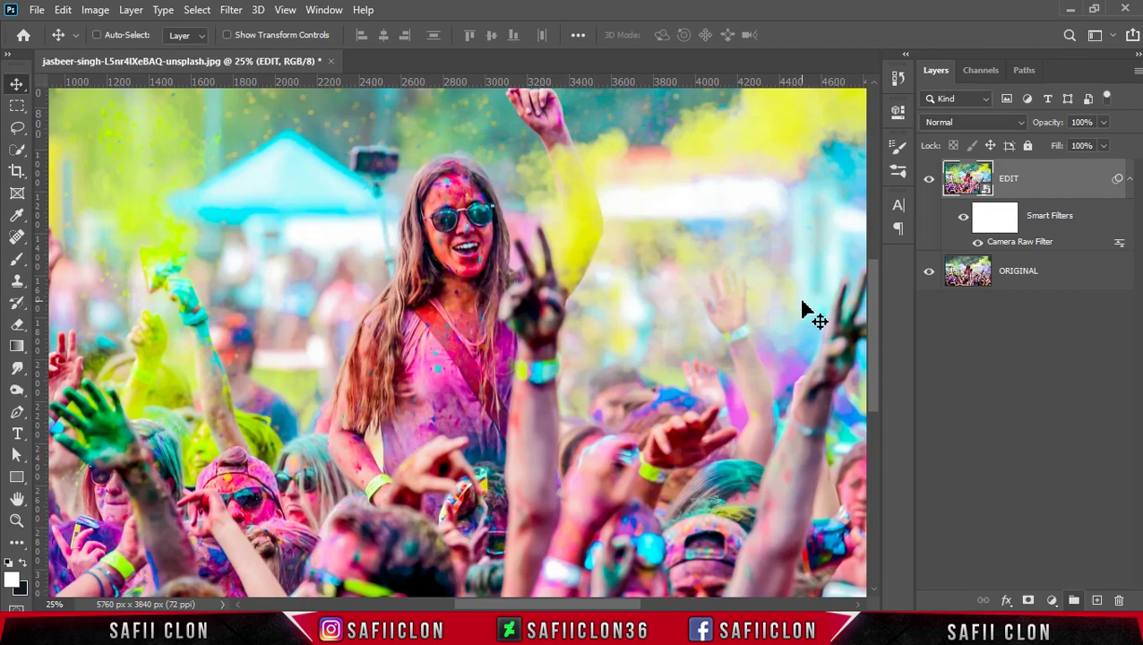
key(ctrl+plus)
key(ctrl+minus)
key(ctrl+minus)
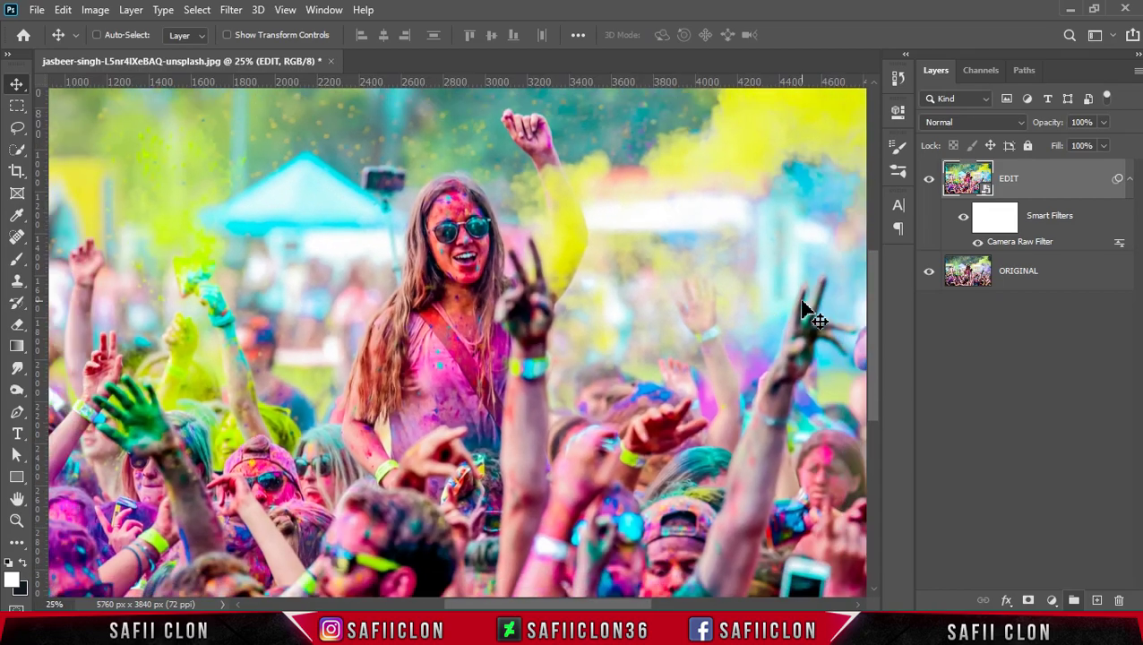
key(ctrl+minus)
key(ctrl+minus)
key(ctrl+plus)
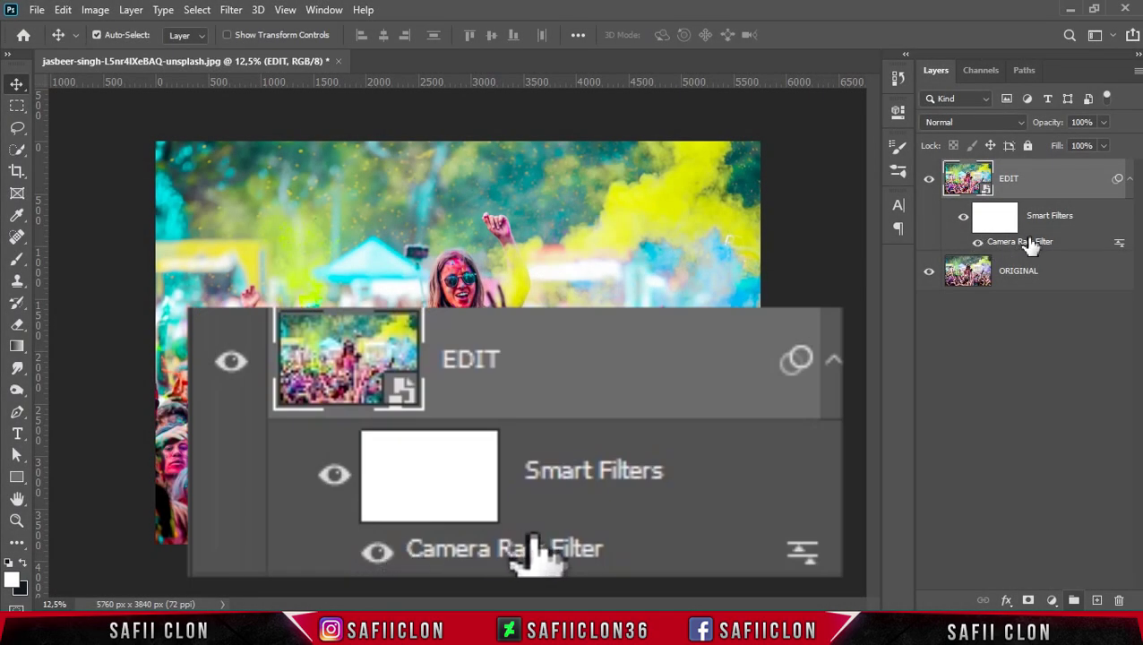
double_click(1026, 242)
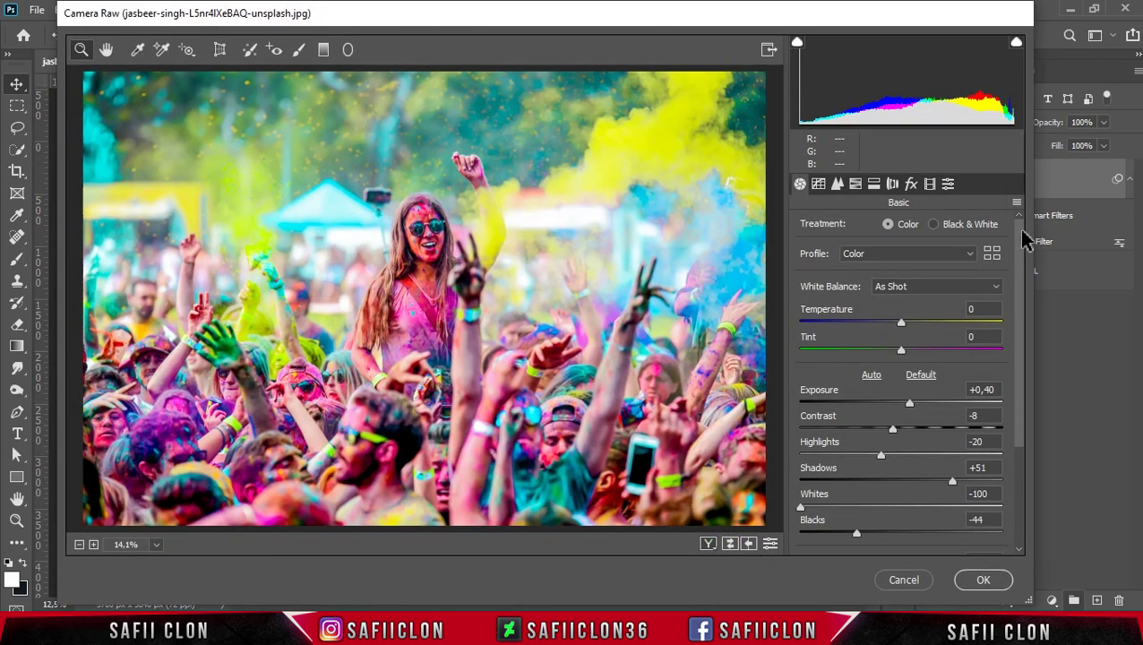
Step: Choose Save Settings from the Camera Raw flyout menu to start saving a preset
click(1017, 203)
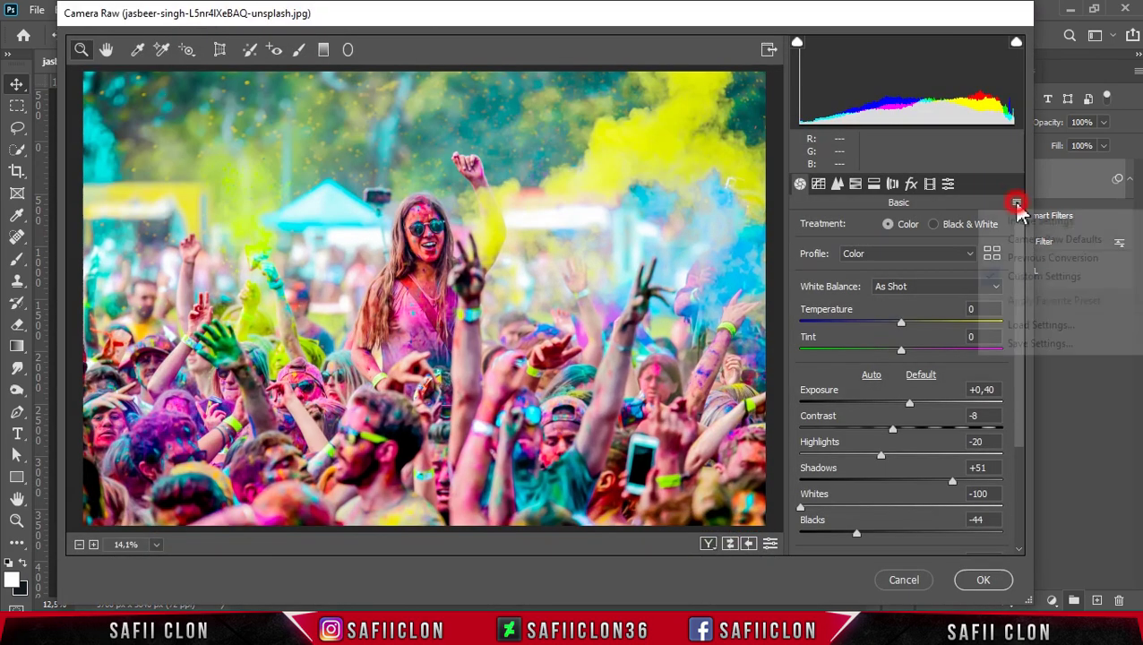
click(1035, 347)
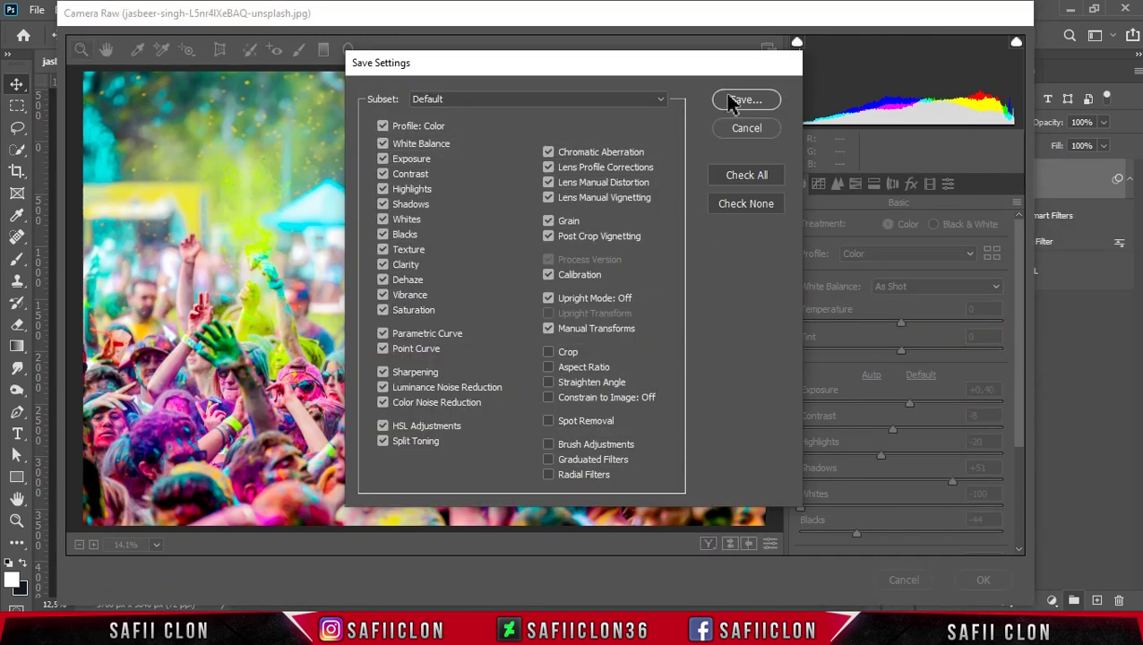
Step: Save the Camera Raw grade as Pop.xmp in the POP folder and apply it to the Holi photo
click(744, 100)
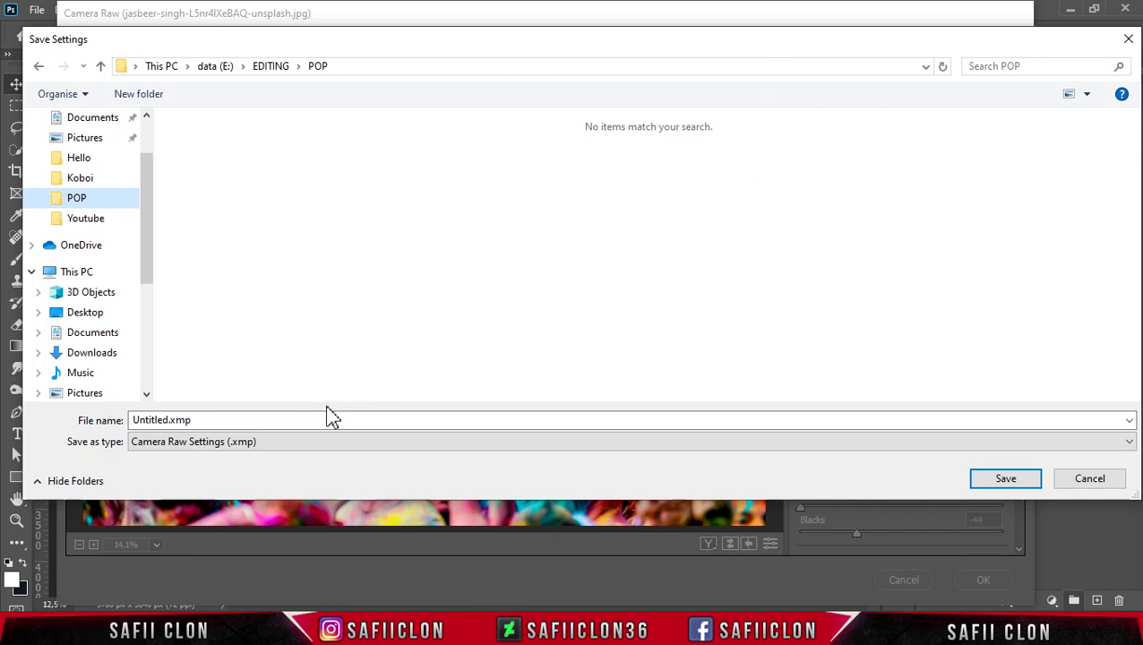
double_click(166, 426)
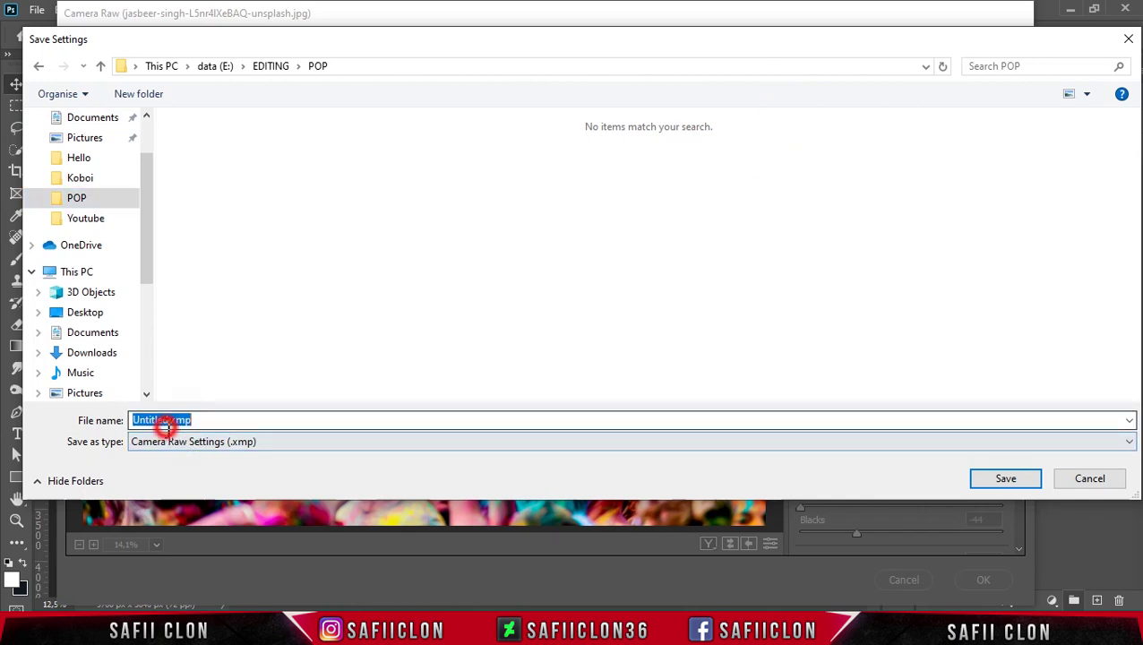
drag(169, 420, 124, 421)
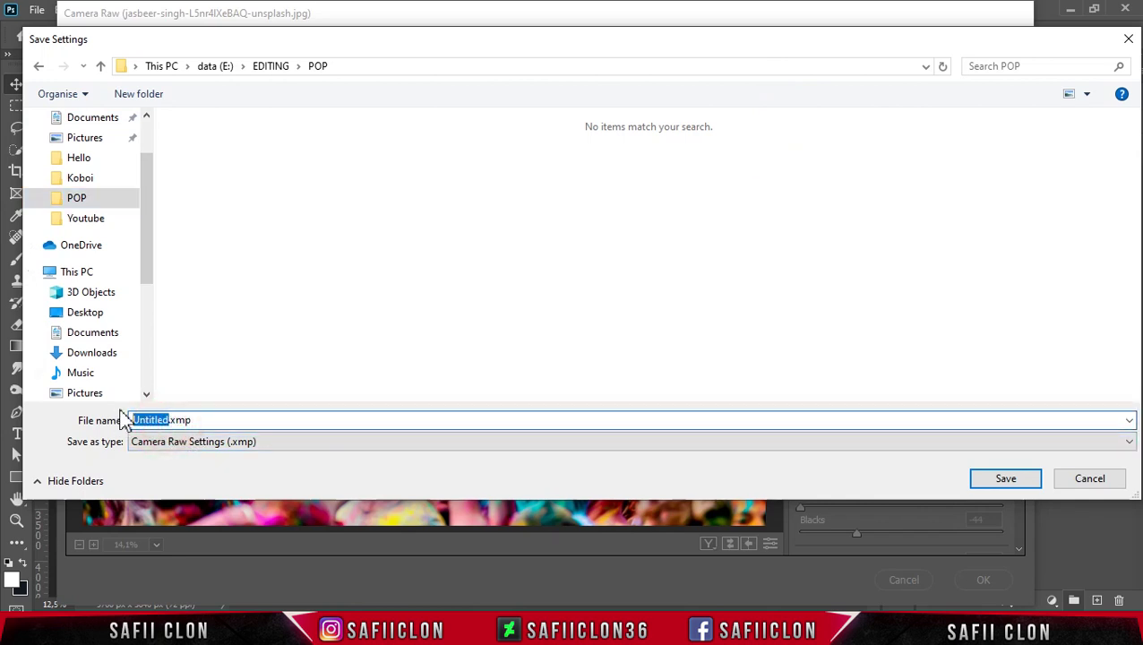
text(Pop)
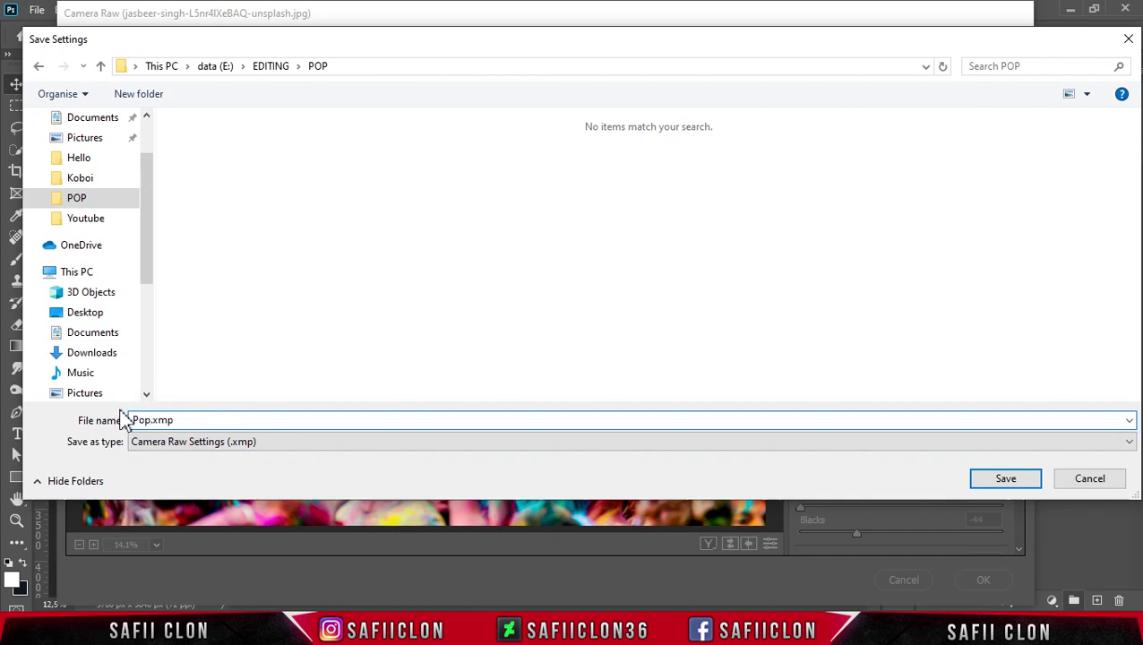
click(1005, 479)
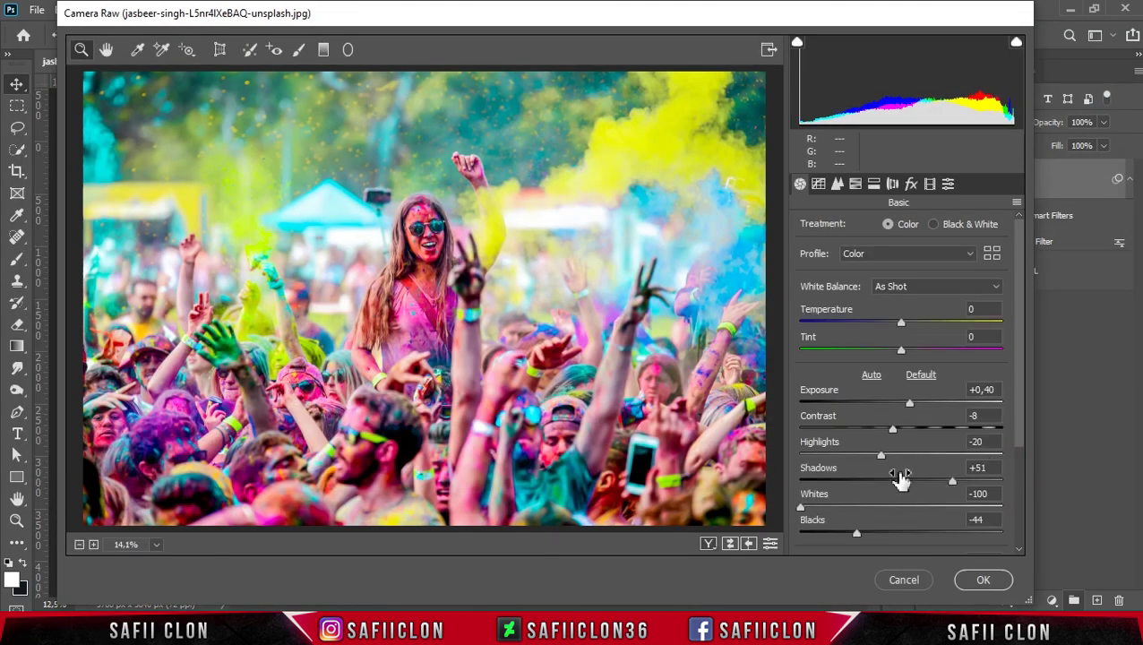
click(985, 581)
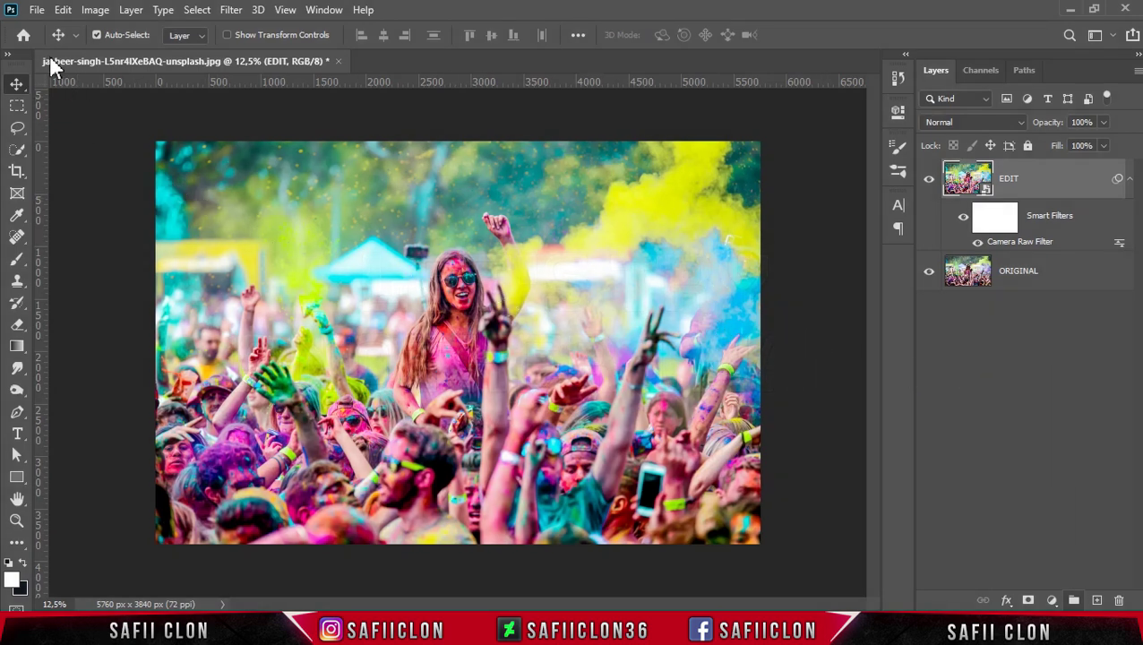
Step: Open the bunting photo chris-lawton-vBA-JNHAral-unsplash.jpg from the POP folder
click(37, 11)
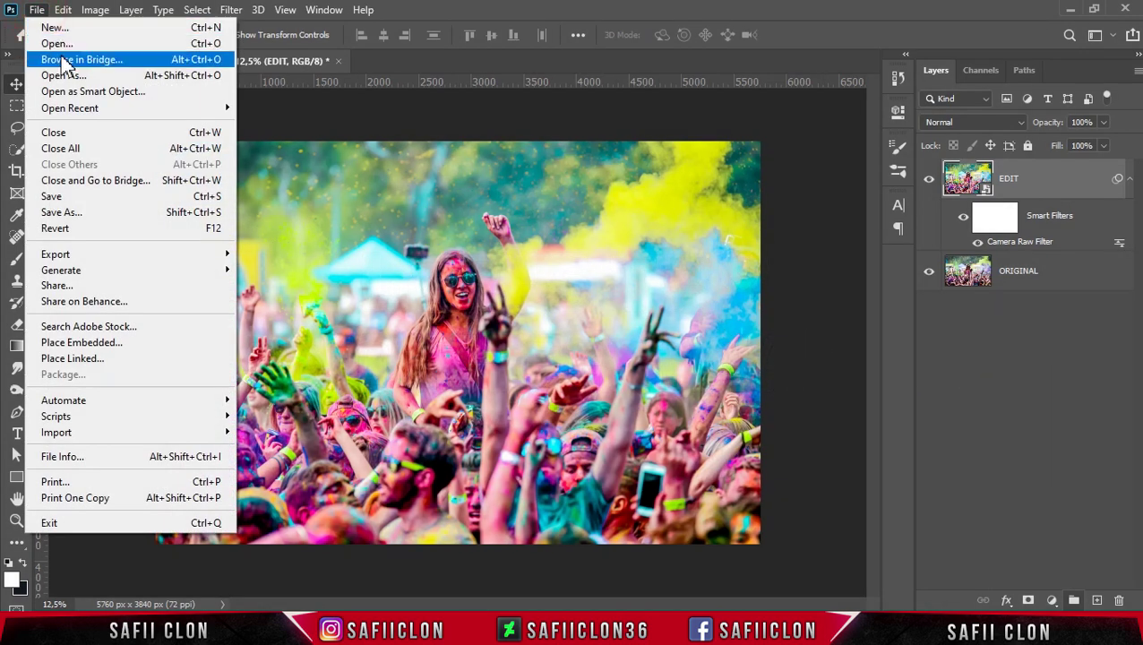
click(56, 45)
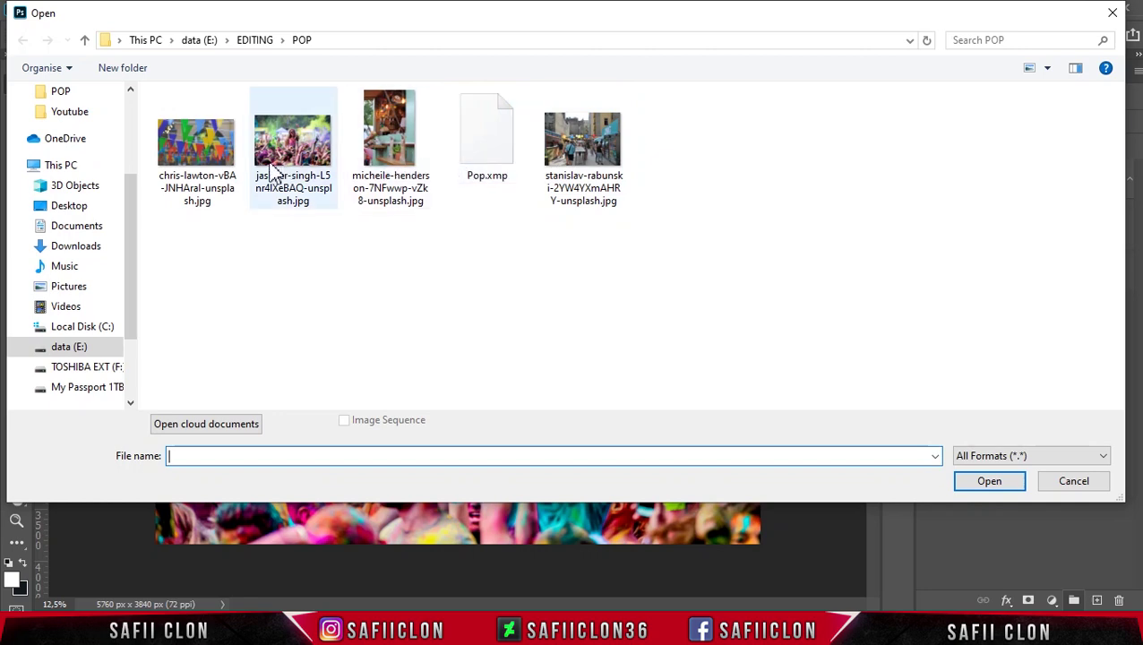
click(219, 165)
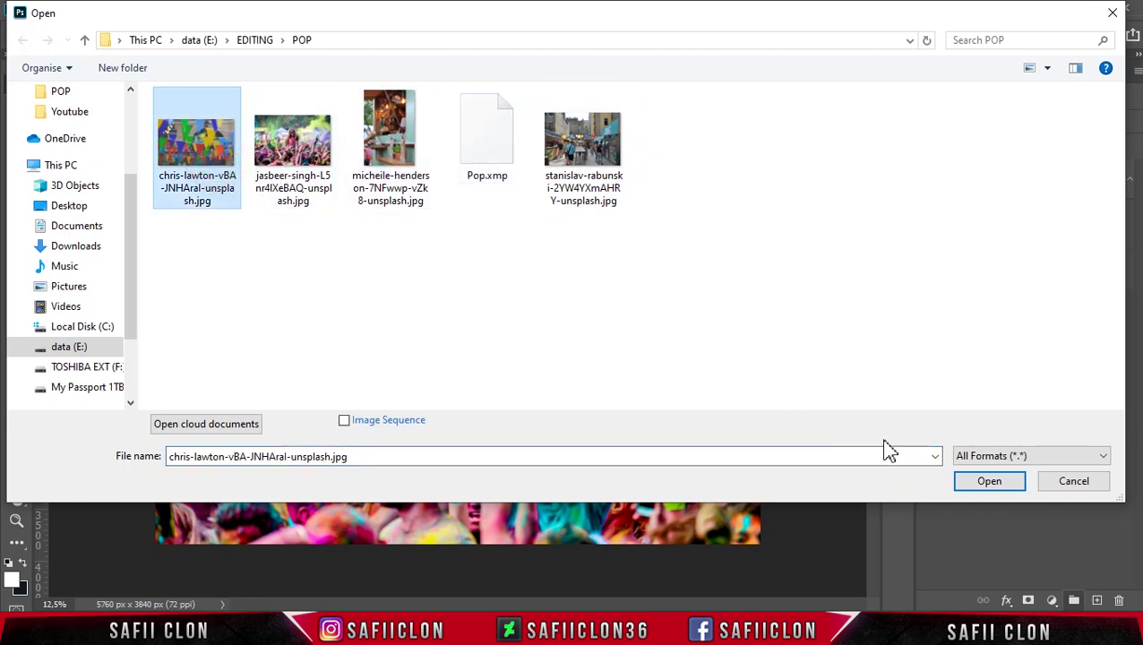
click(985, 481)
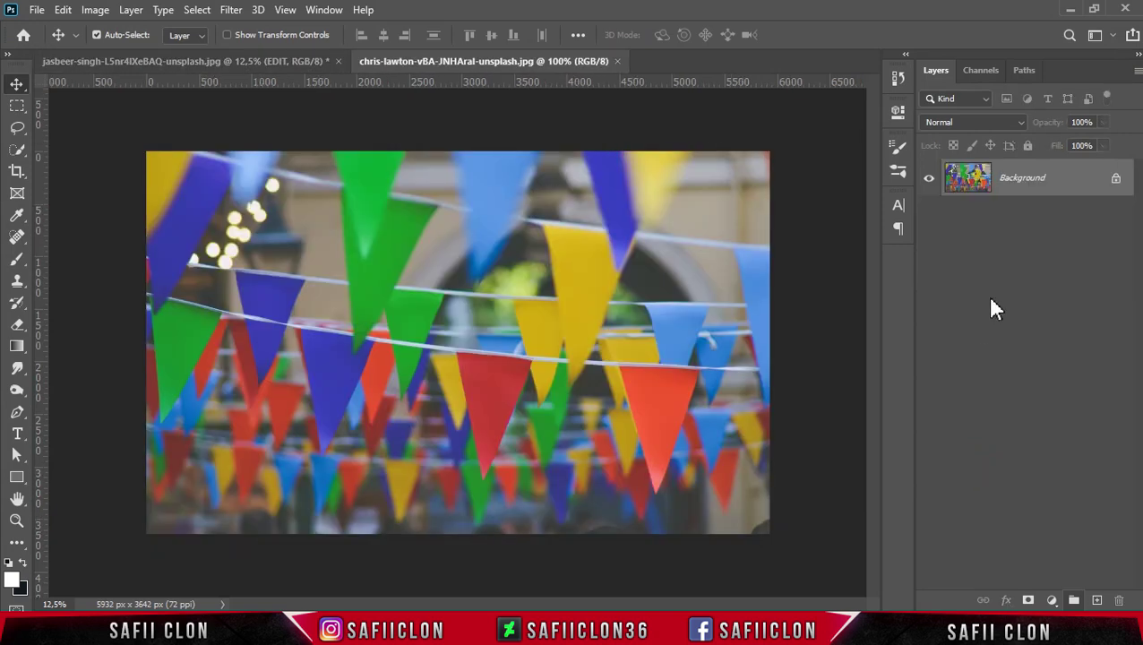
Step: Unlock the bunting Background, duplicate Layer 0, and convert Layer 0 copy to a smart object
click(1115, 179)
right_click(1053, 179)
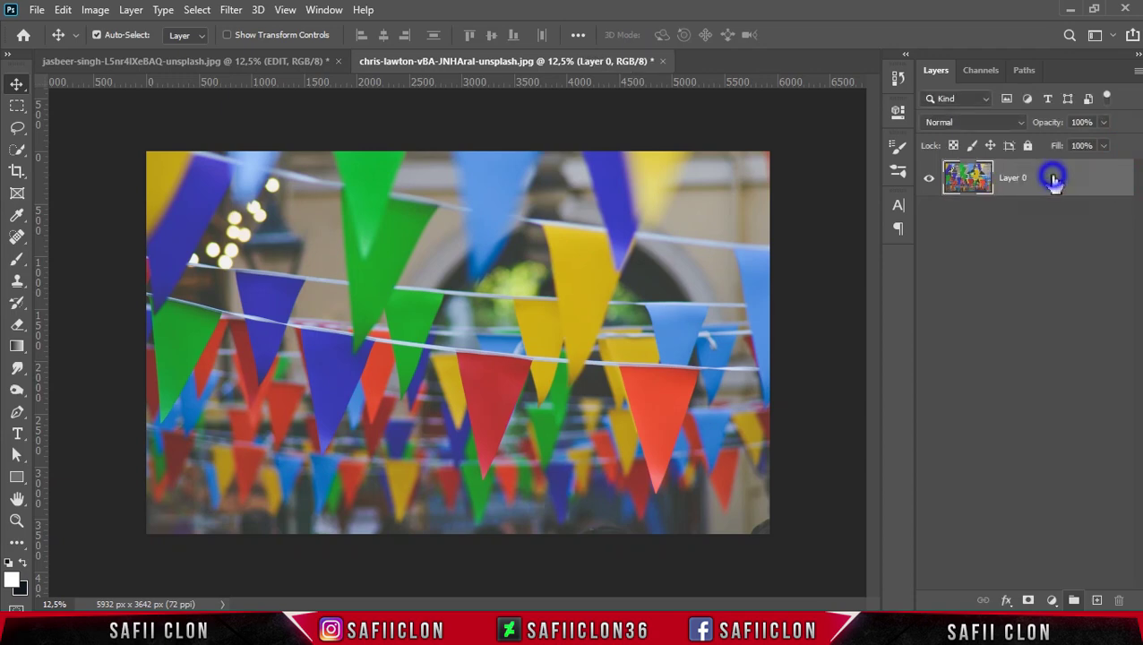
click(867, 93)
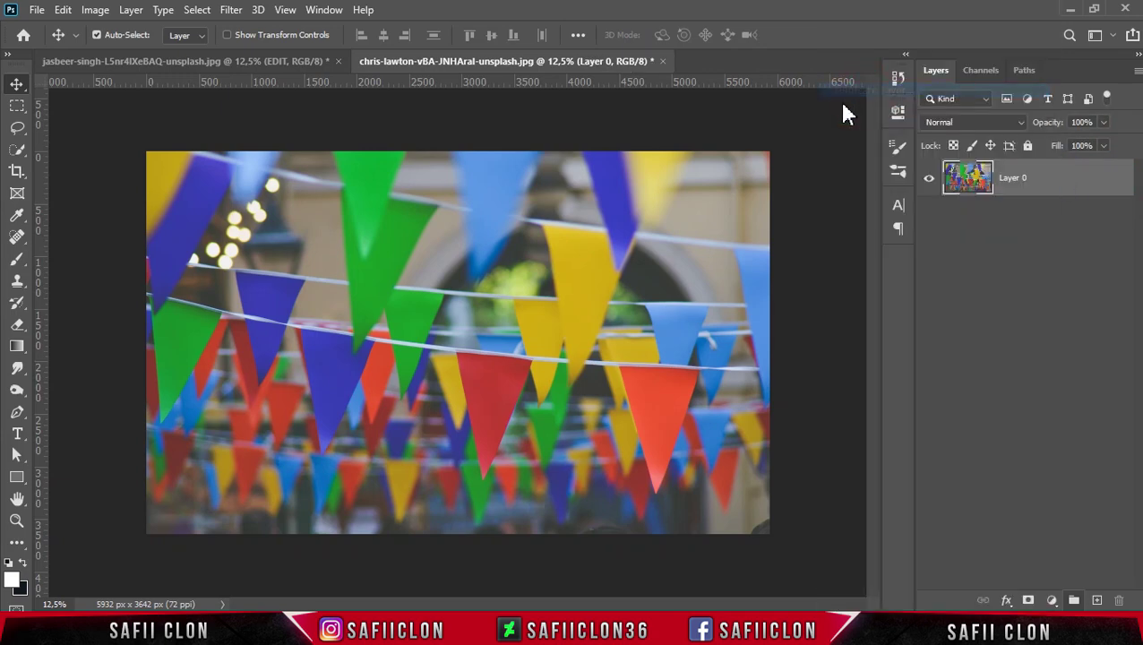
click(715, 162)
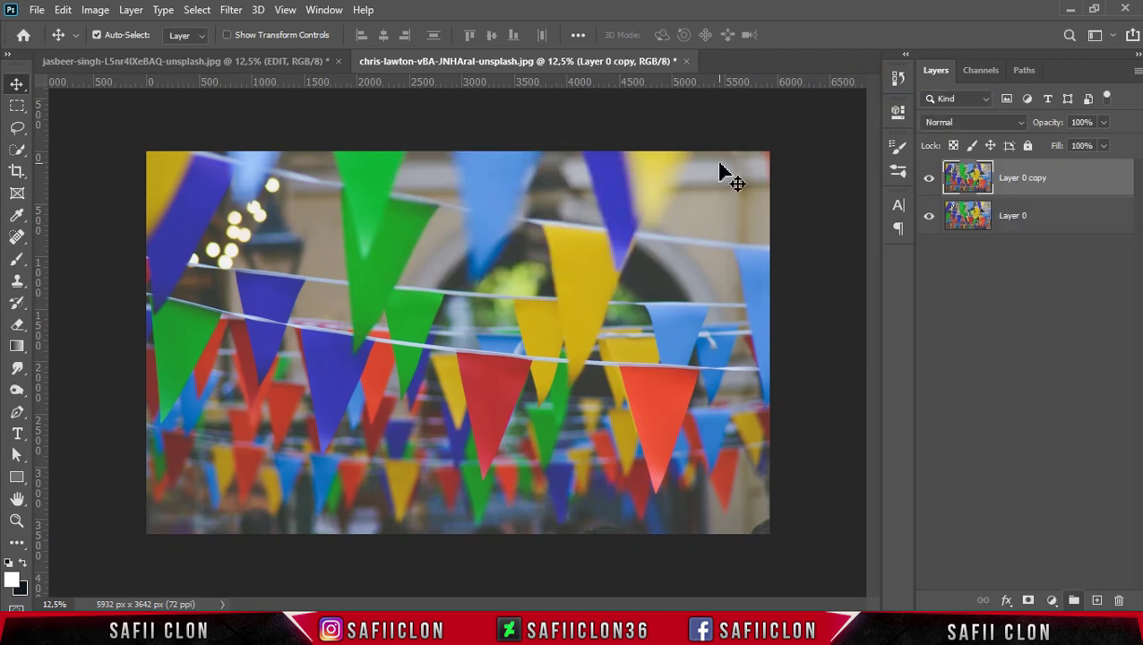
right_click(1059, 179)
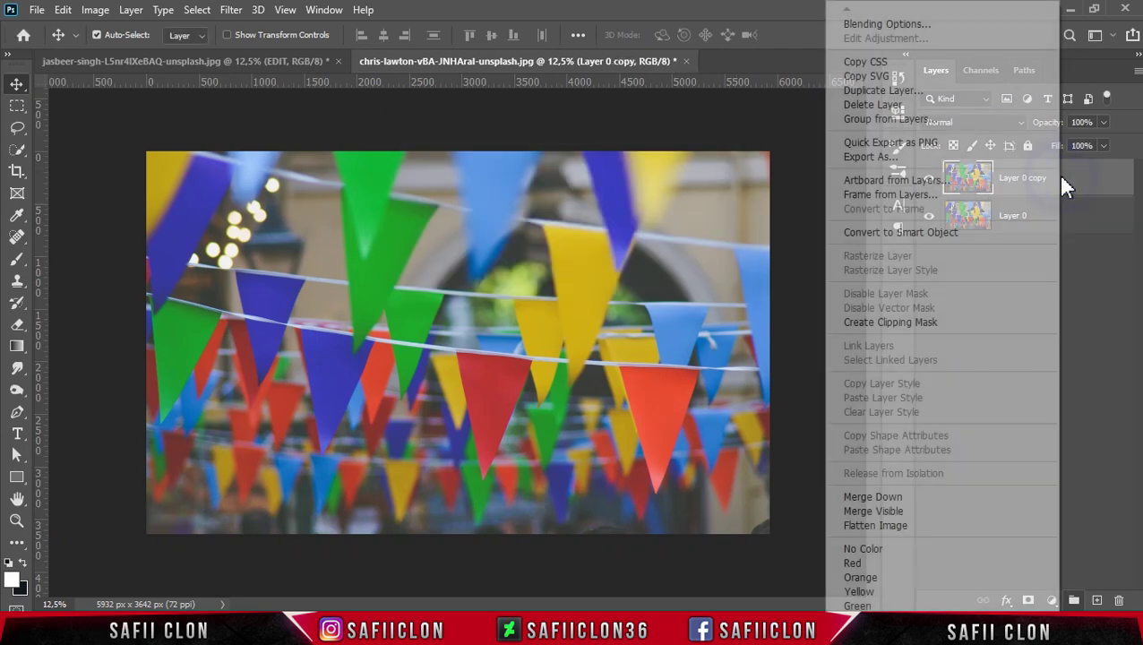
click(903, 237)
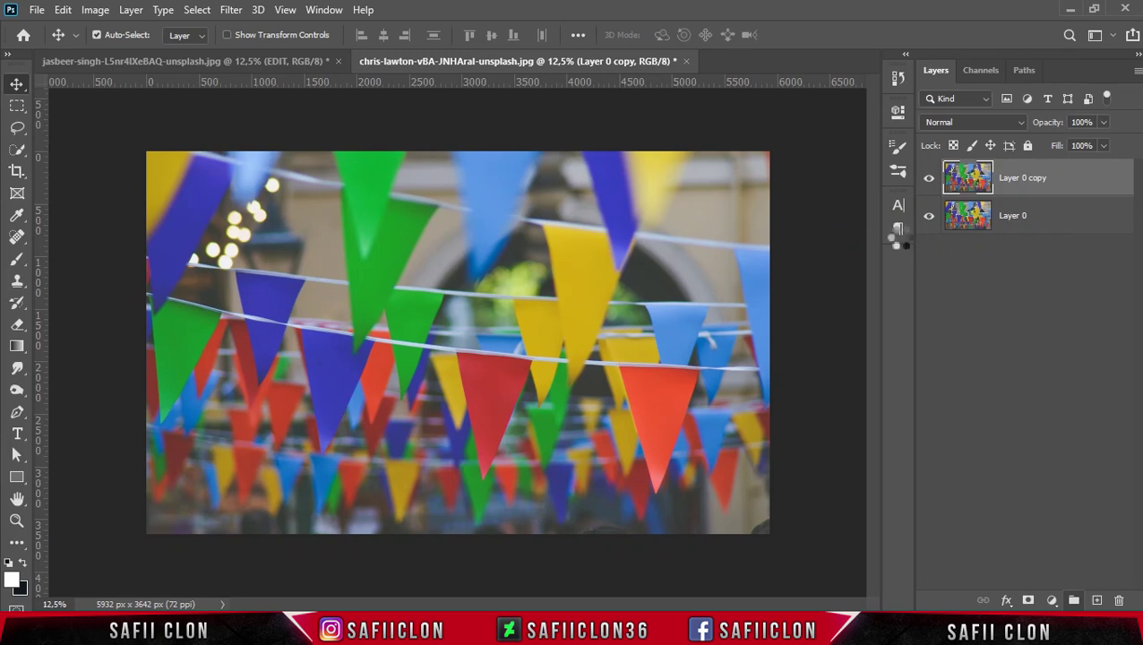
click(231, 10)
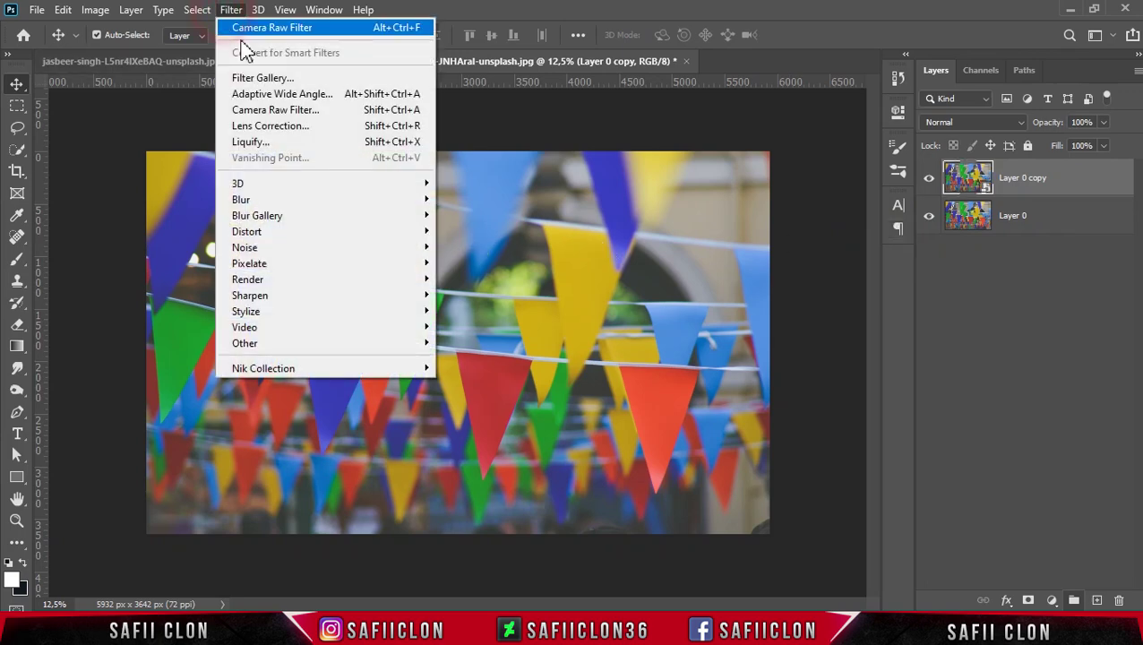
Step: Open Camera Raw Filter on the bunting copy and load the Pop.xmp settings
click(258, 110)
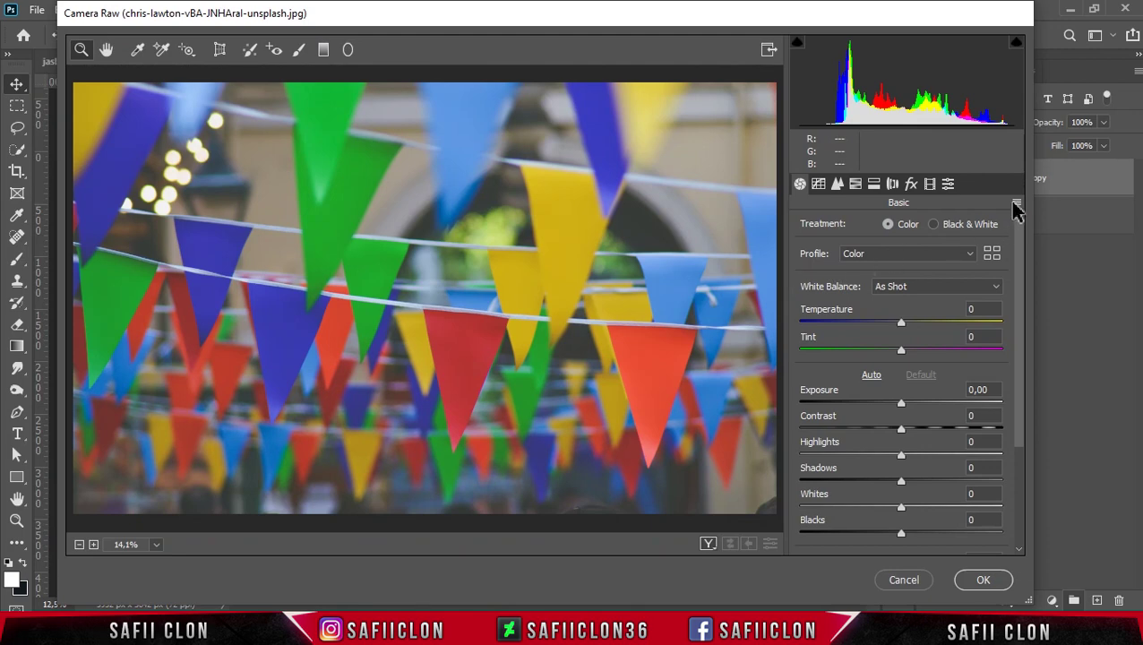
click(1017, 203)
click(1022, 326)
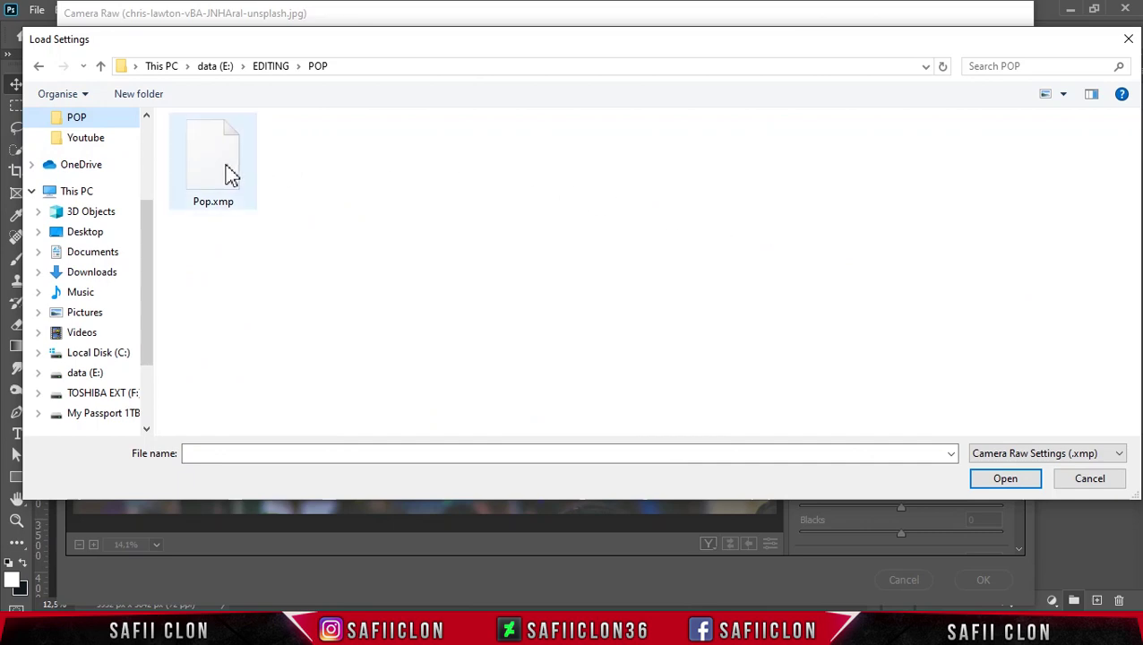
click(222, 166)
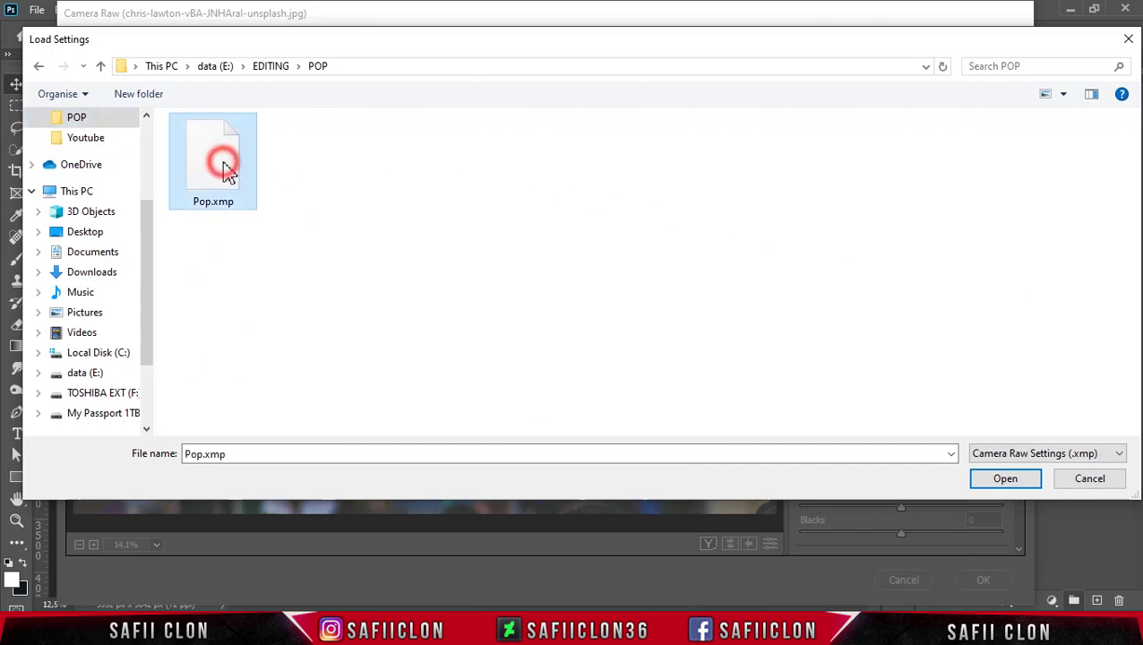
click(1008, 482)
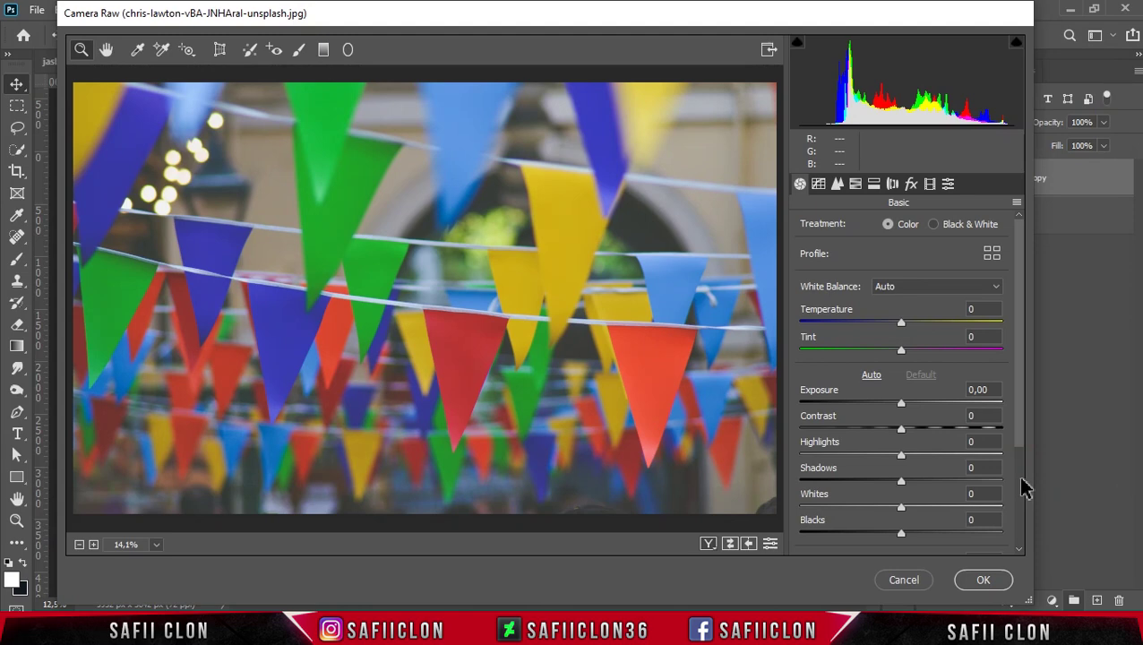
Step: Cycle through the Before/After views, then apply the Pop grade to Layer 0 copy
click(707, 548)
click(707, 548)
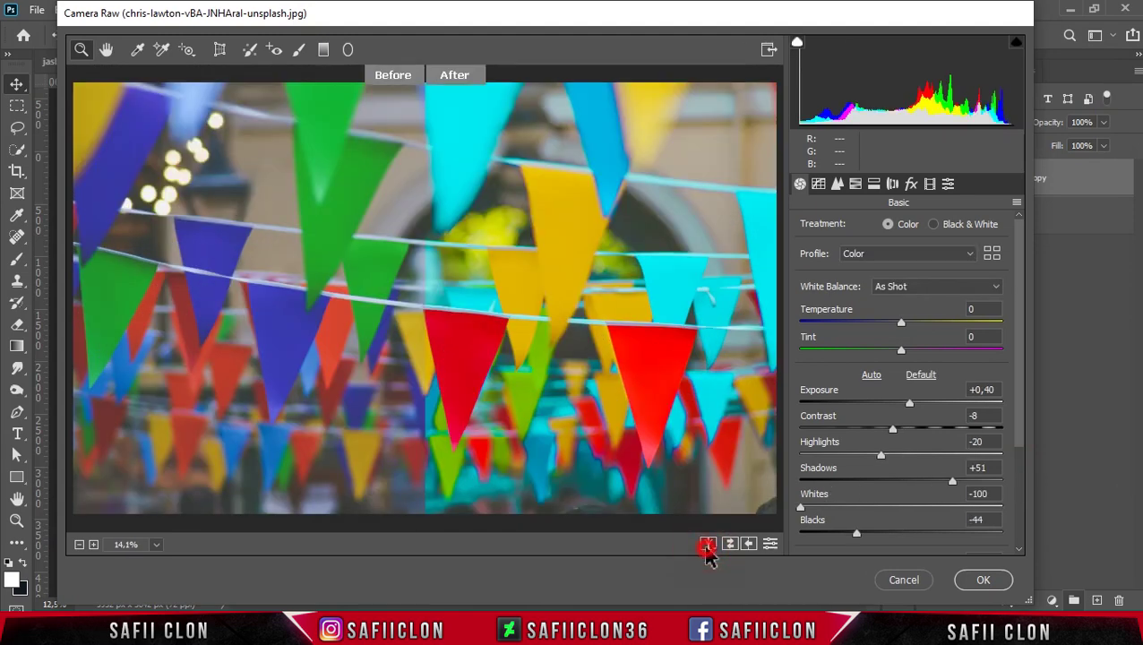
click(707, 549)
click(707, 544)
click(707, 545)
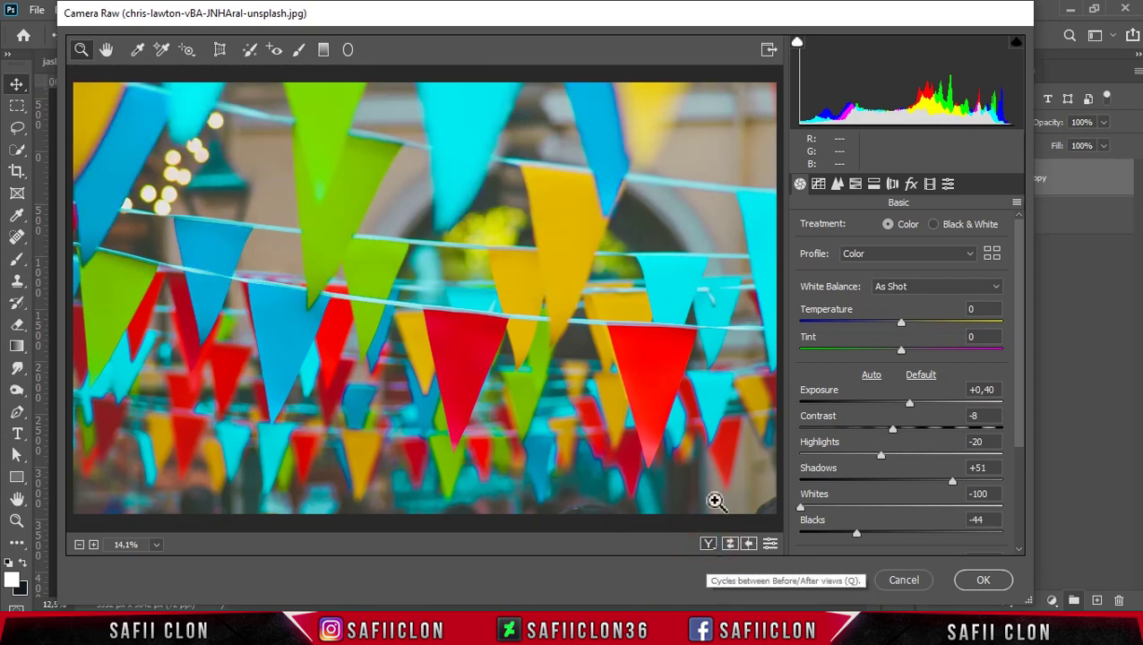
click(983, 580)
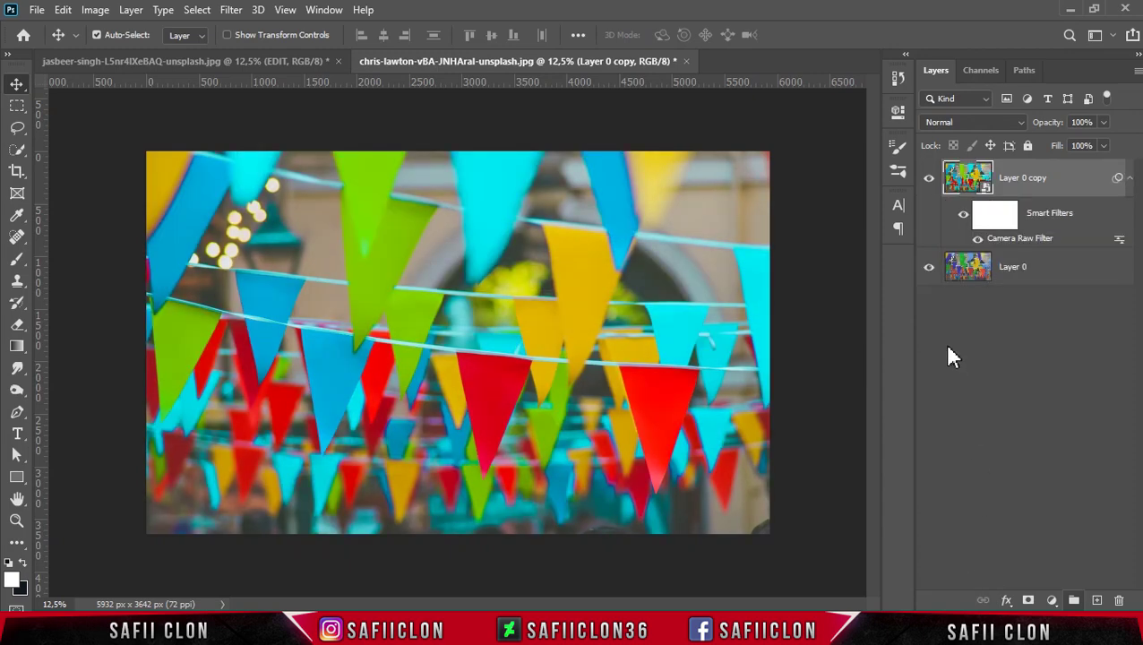
click(930, 179)
Step: Check the bunting grade against the original, then open micheile-henderson-7NFwwp-vZk8-unsplash.jpg and unlock its background
click(930, 179)
click(930, 180)
click(36, 10)
click(60, 44)
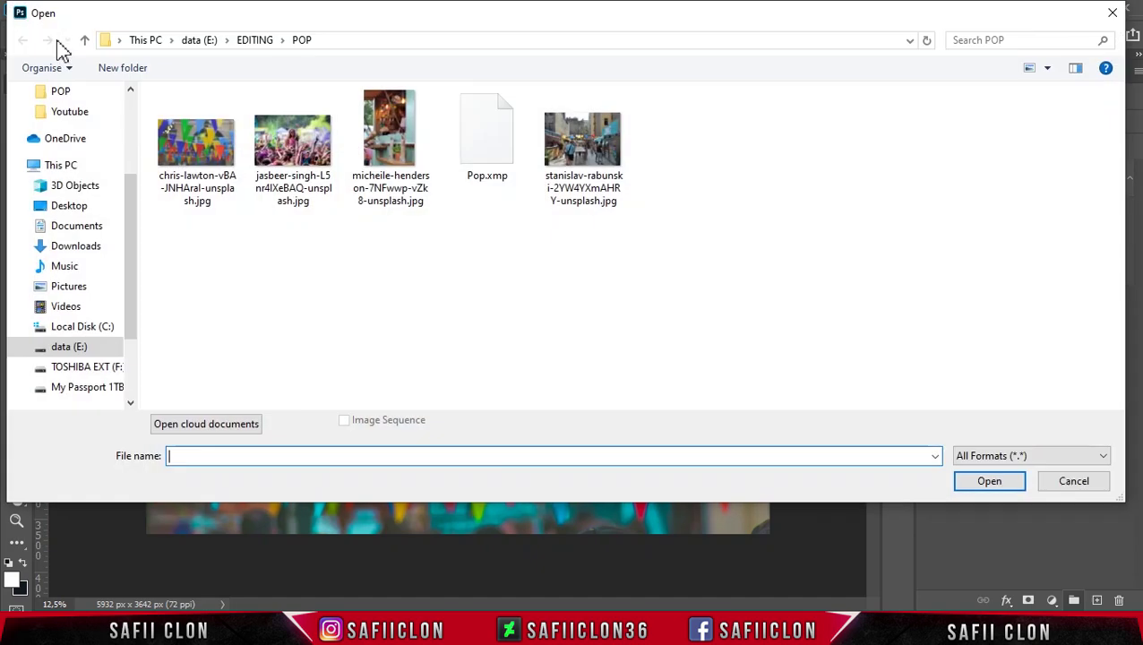
click(404, 160)
click(977, 481)
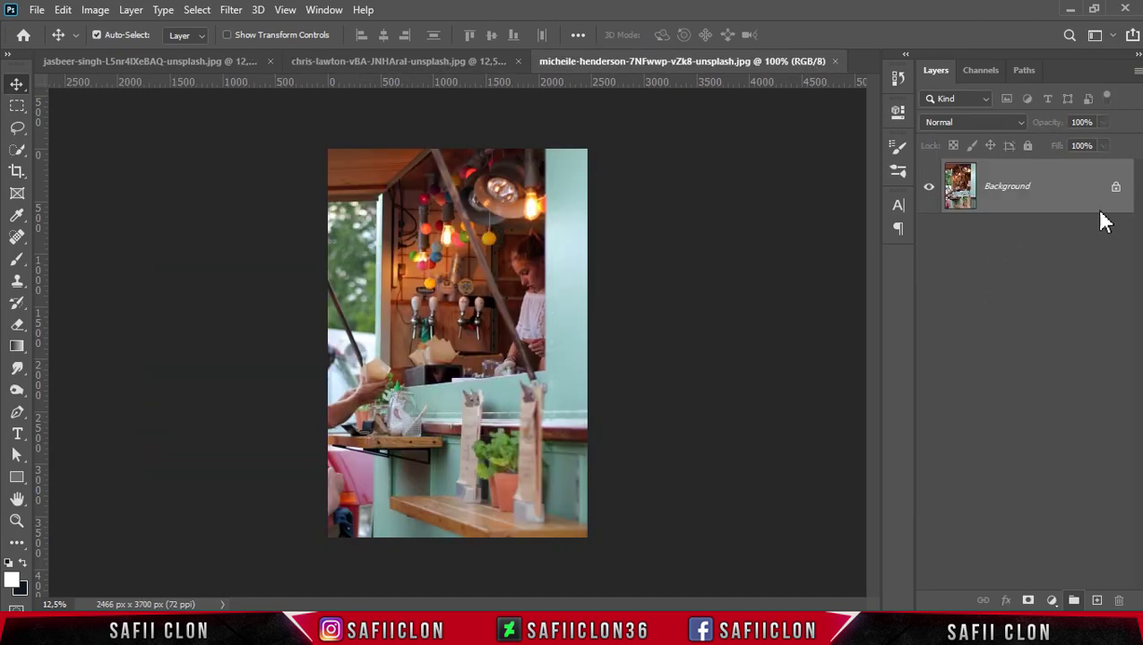
click(1113, 191)
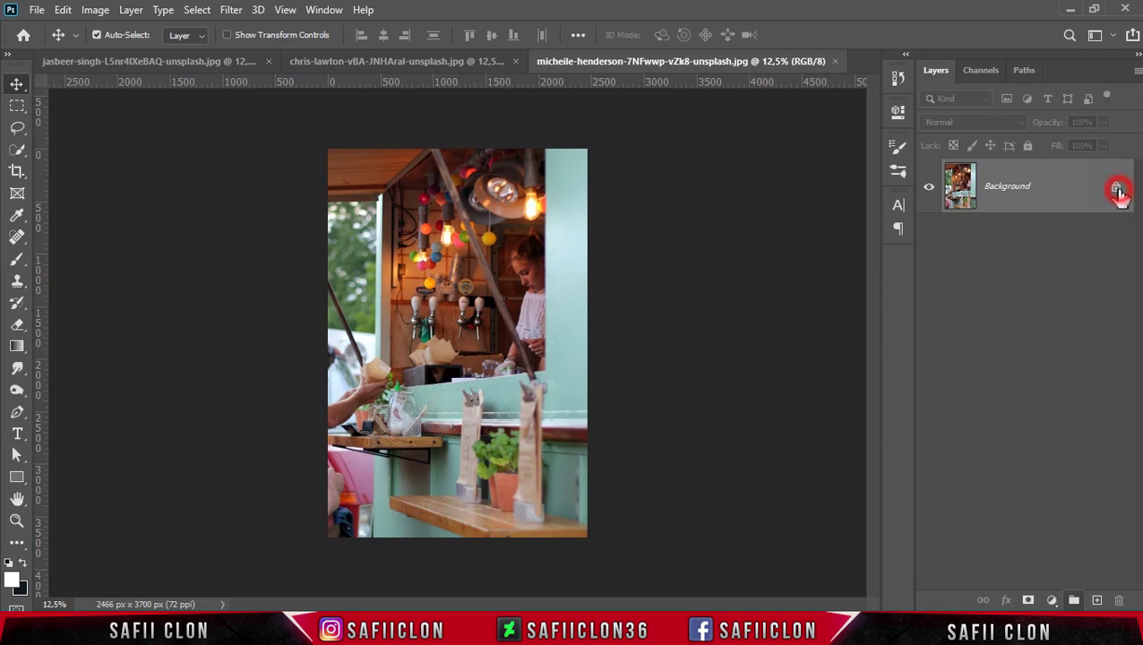
Step: Duplicate the food-truck Layer 0 with Ctrl+J and open Camera Raw Filter on the copy
key(ctrl+j)
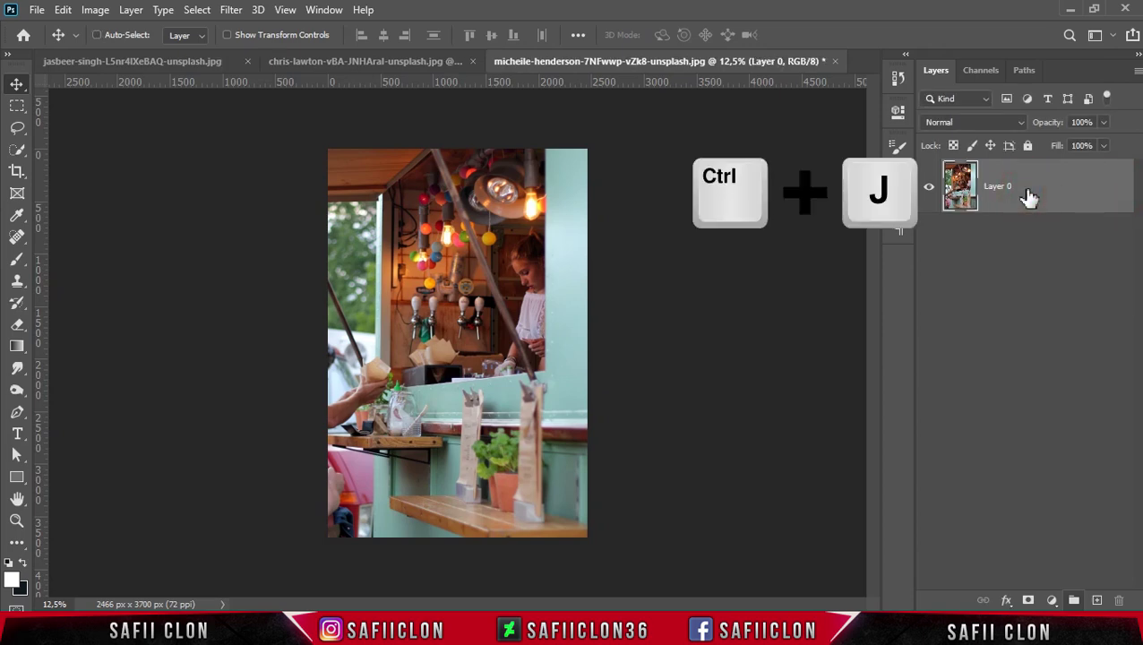
click(230, 11)
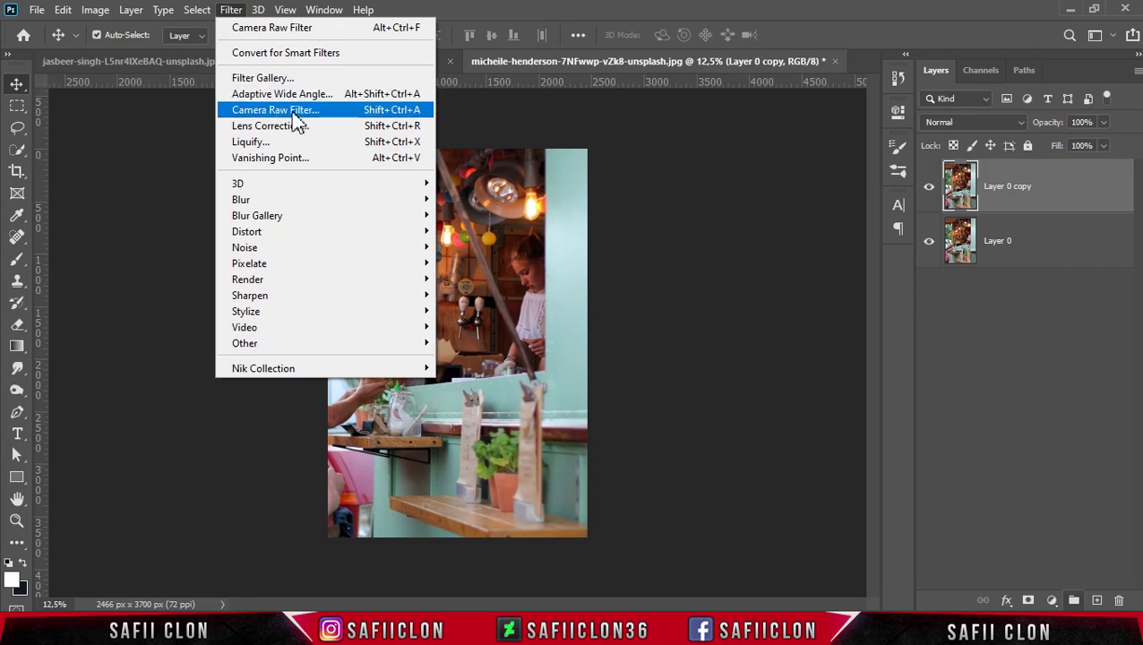
click(293, 111)
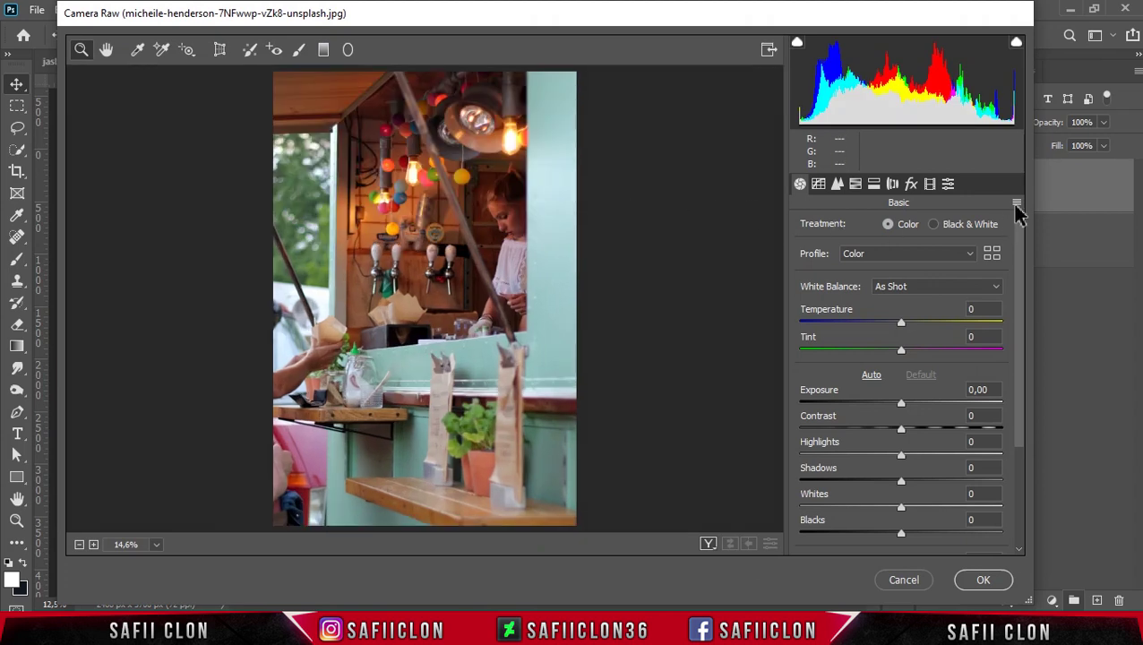
Step: Load the Pop.xmp settings into Camera Raw for the food-truck copy layer
click(1017, 204)
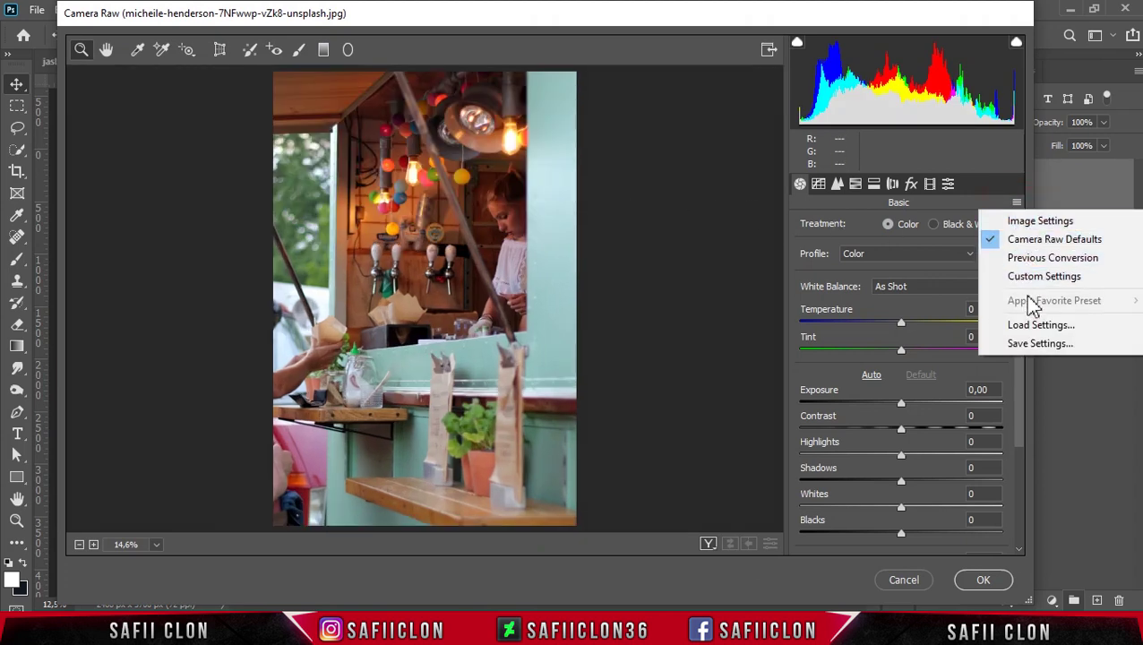
click(1041, 325)
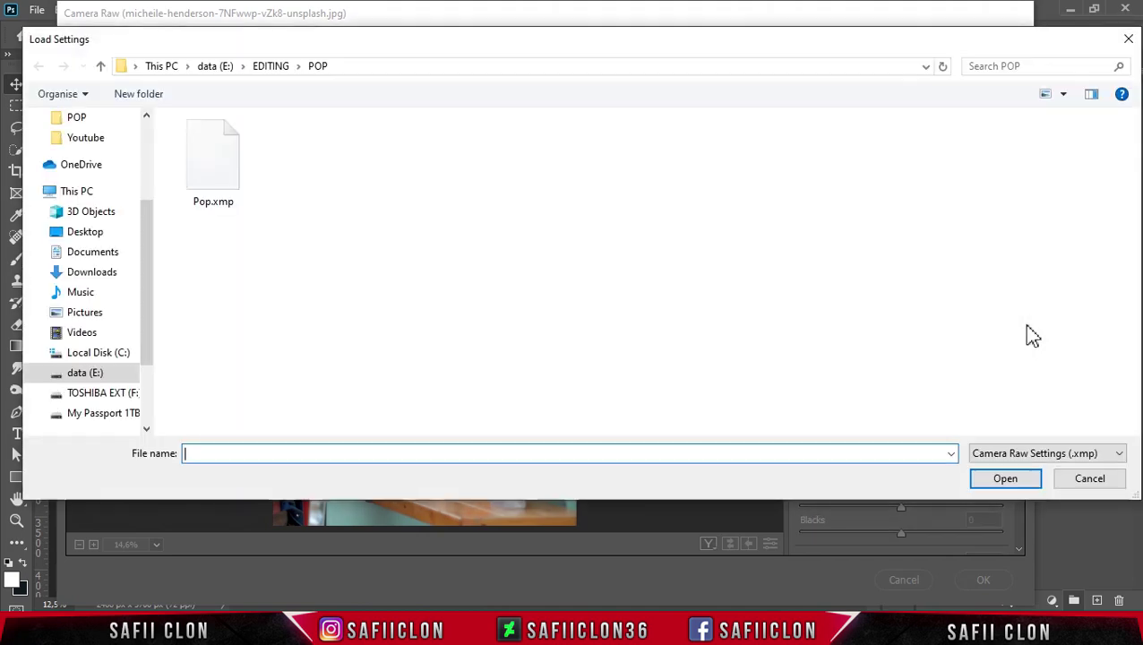
click(221, 175)
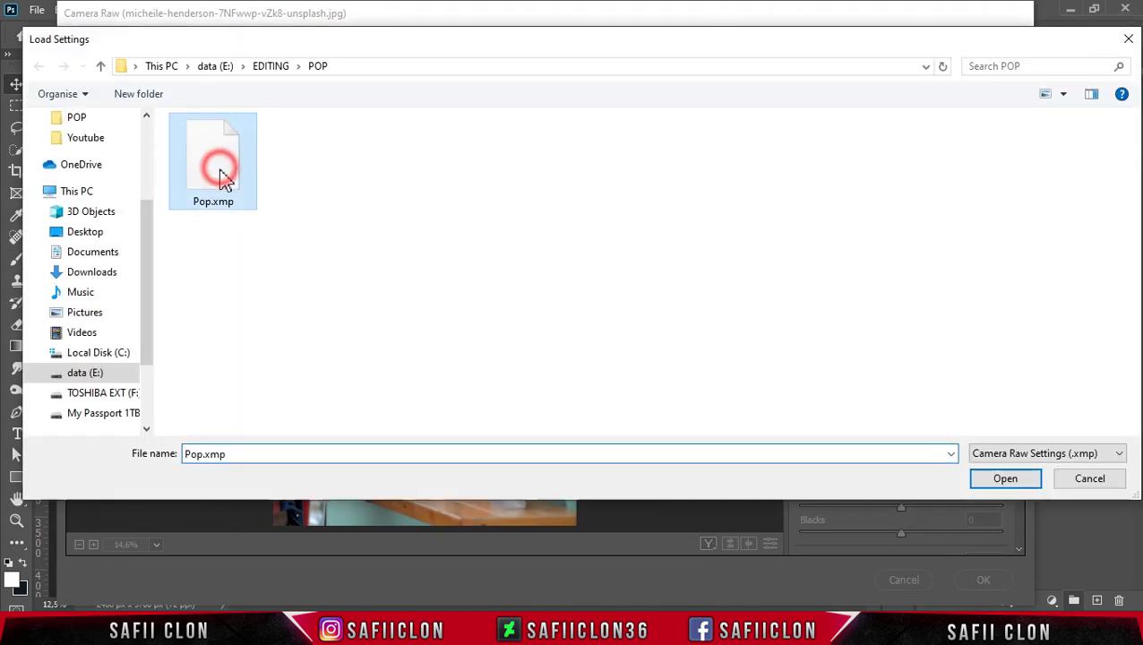
click(1020, 484)
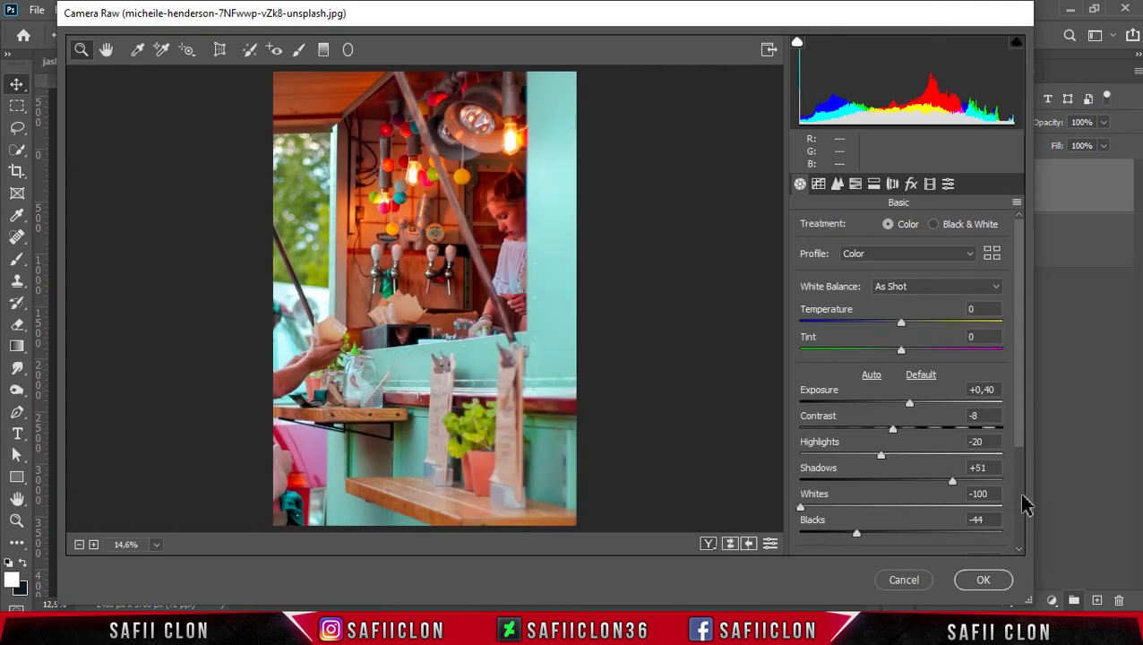
Step: Cycle the Before/After views and commit the Pop grade (Exposure +0,40, Whites -100)
click(707, 546)
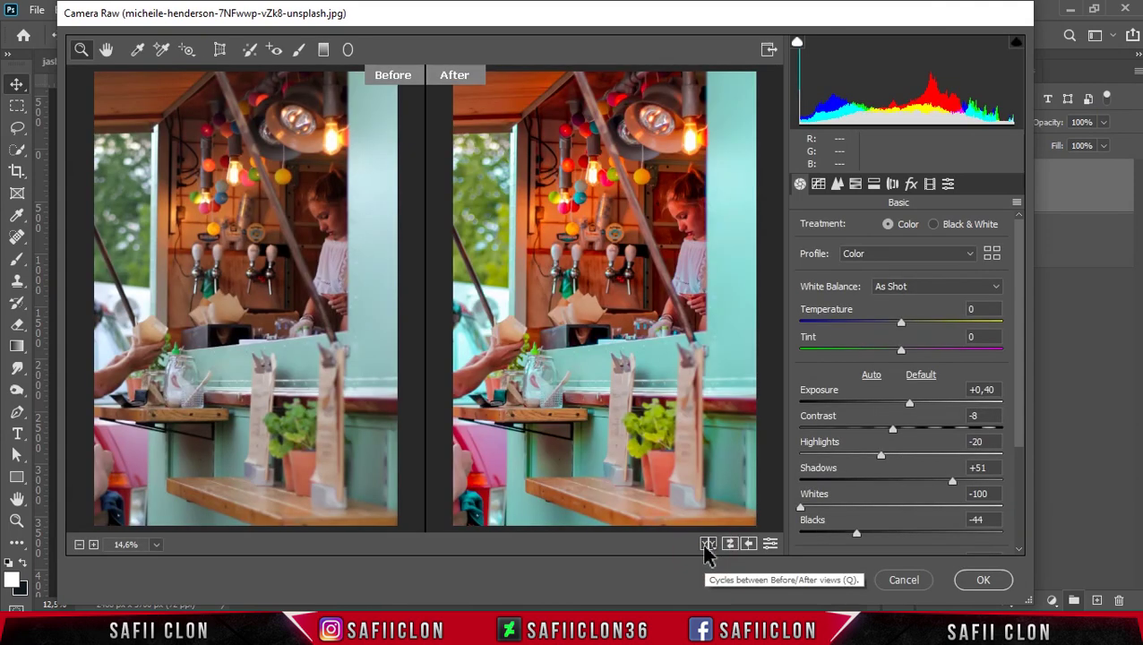
click(707, 545)
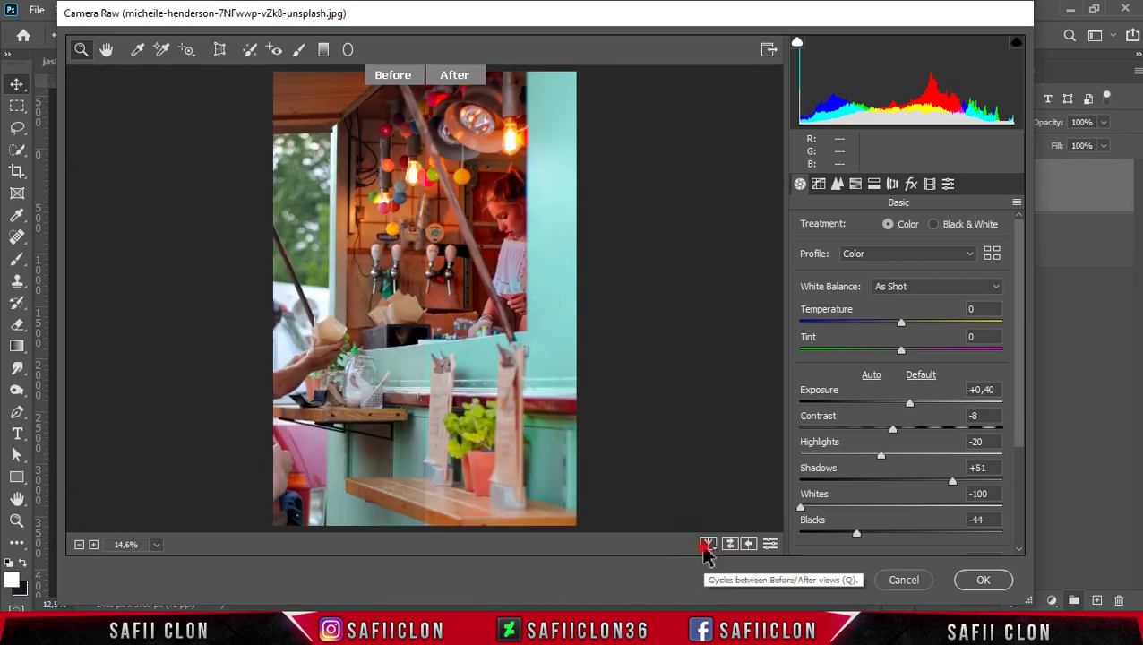
click(707, 546)
click(707, 545)
click(707, 546)
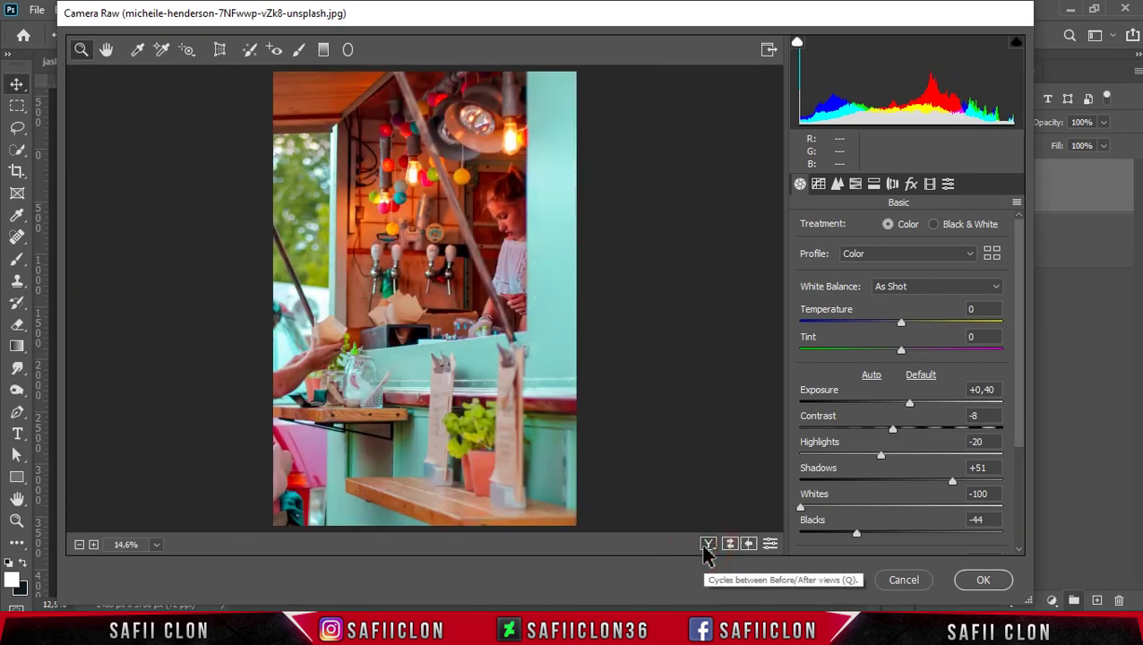
click(986, 581)
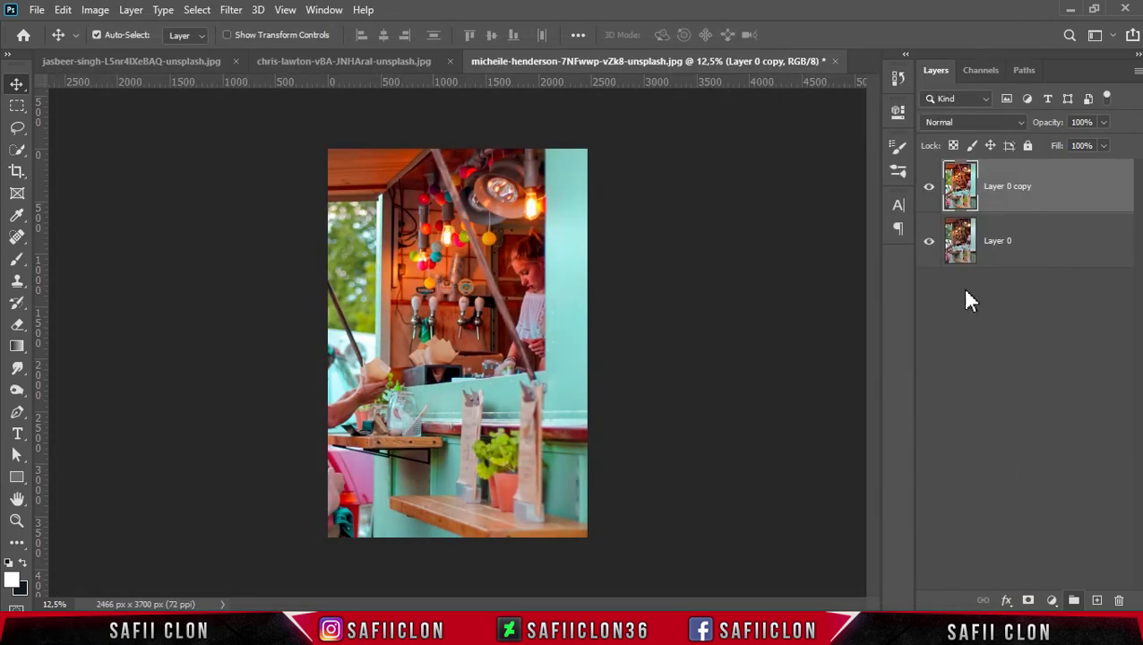
Step: Toggle the graded food-truck layer off and on, then open stanislav-rabunski-2YW4YXmAHRY-unsplash.jpg
click(930, 186)
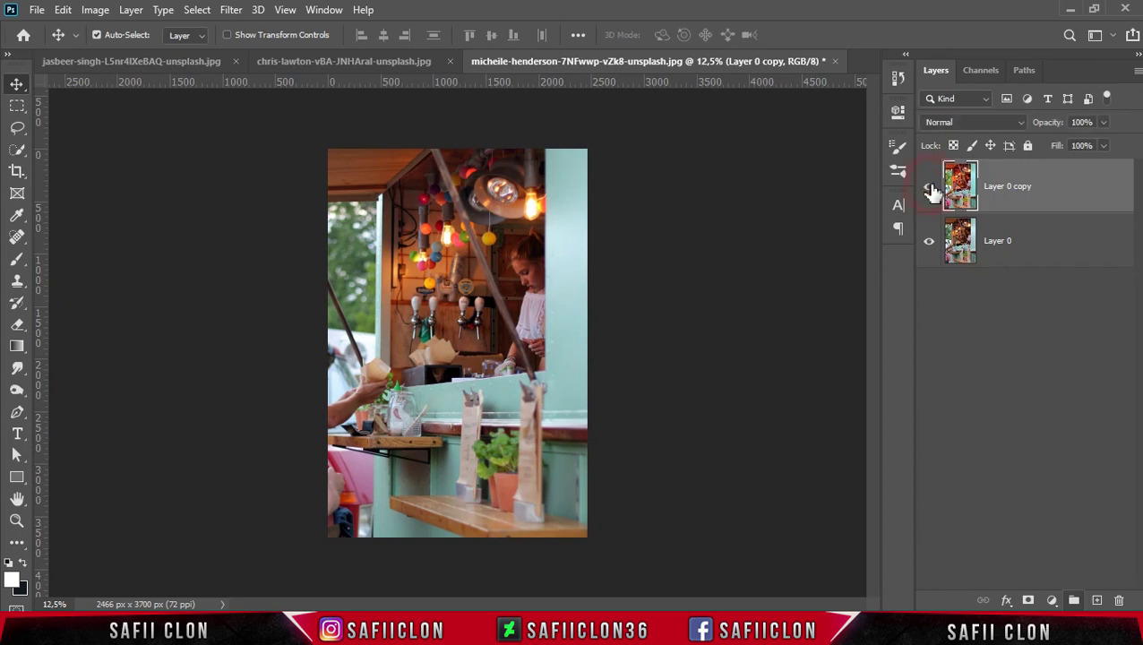
click(930, 187)
click(37, 10)
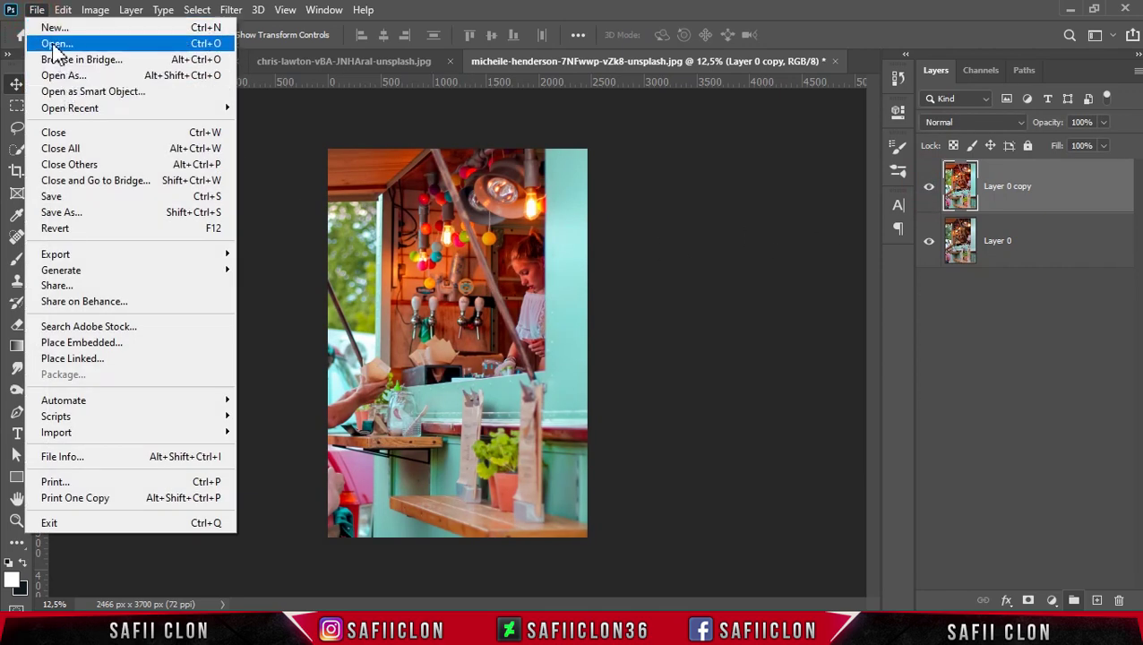
click(54, 44)
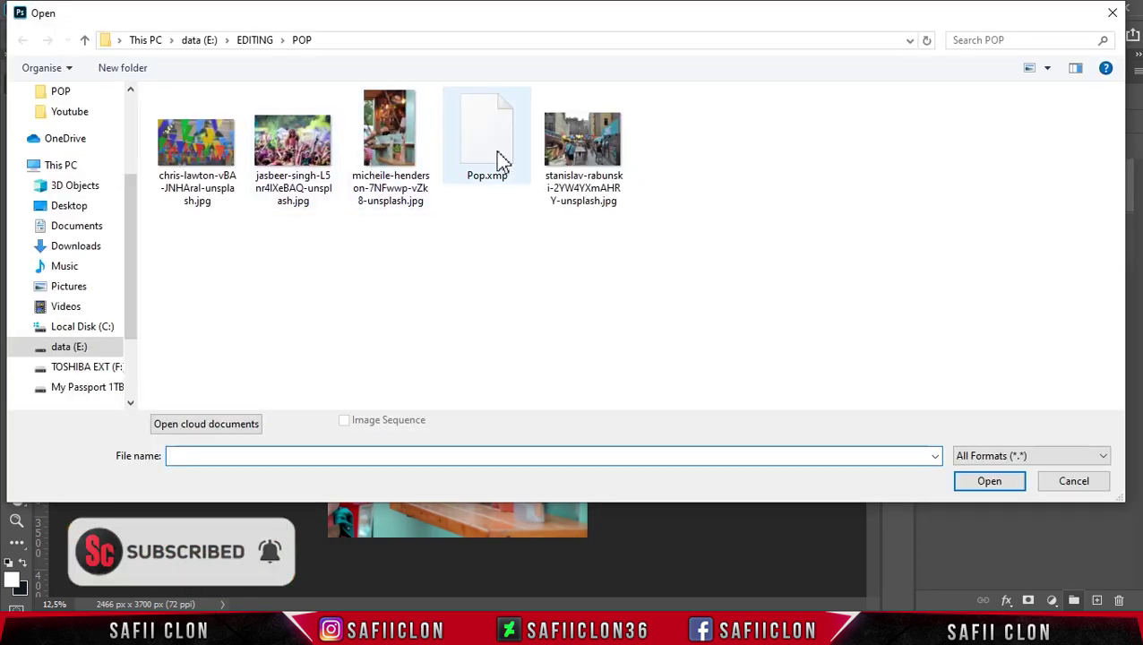
click(586, 154)
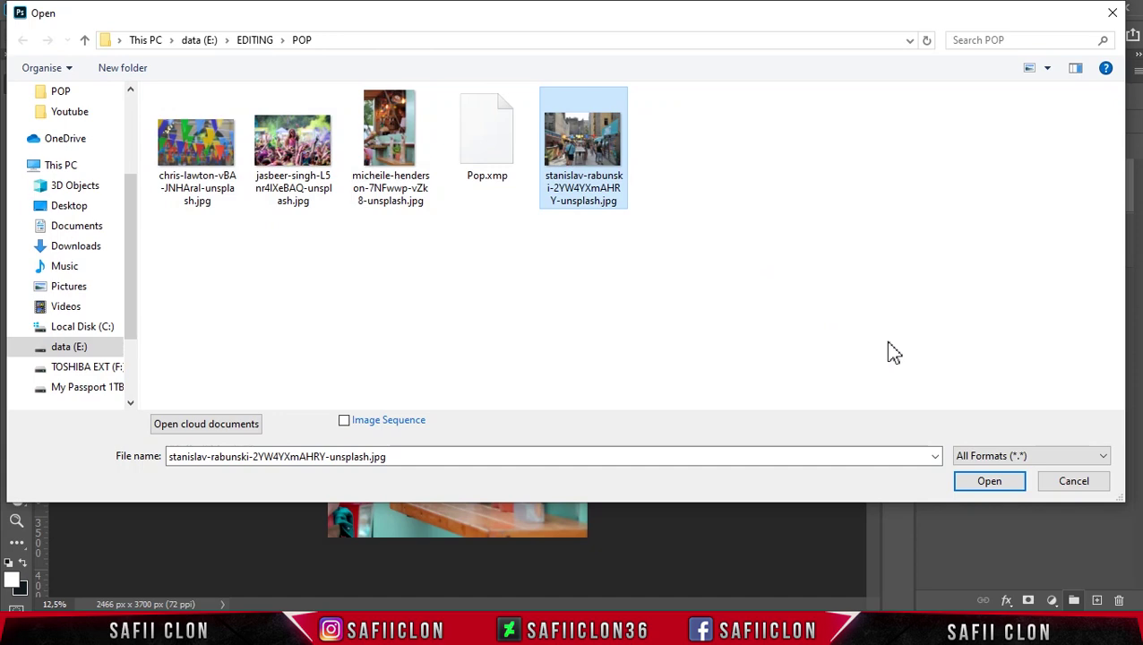
click(963, 483)
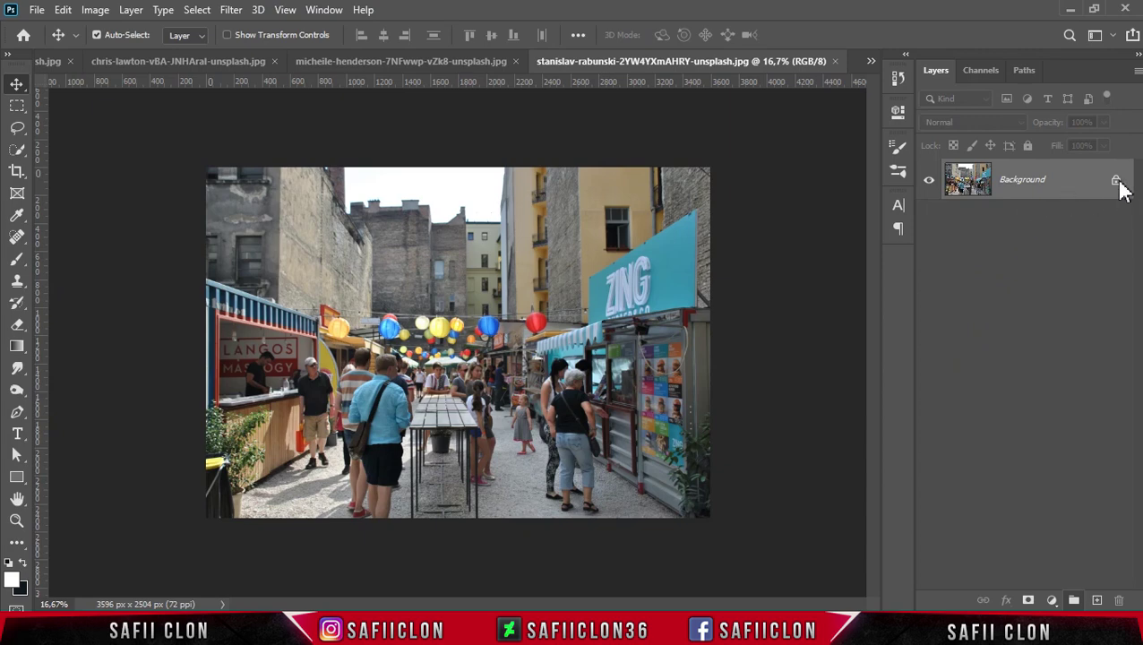
Step: Unlock the street photo's Background and duplicate Layer 0
click(1116, 182)
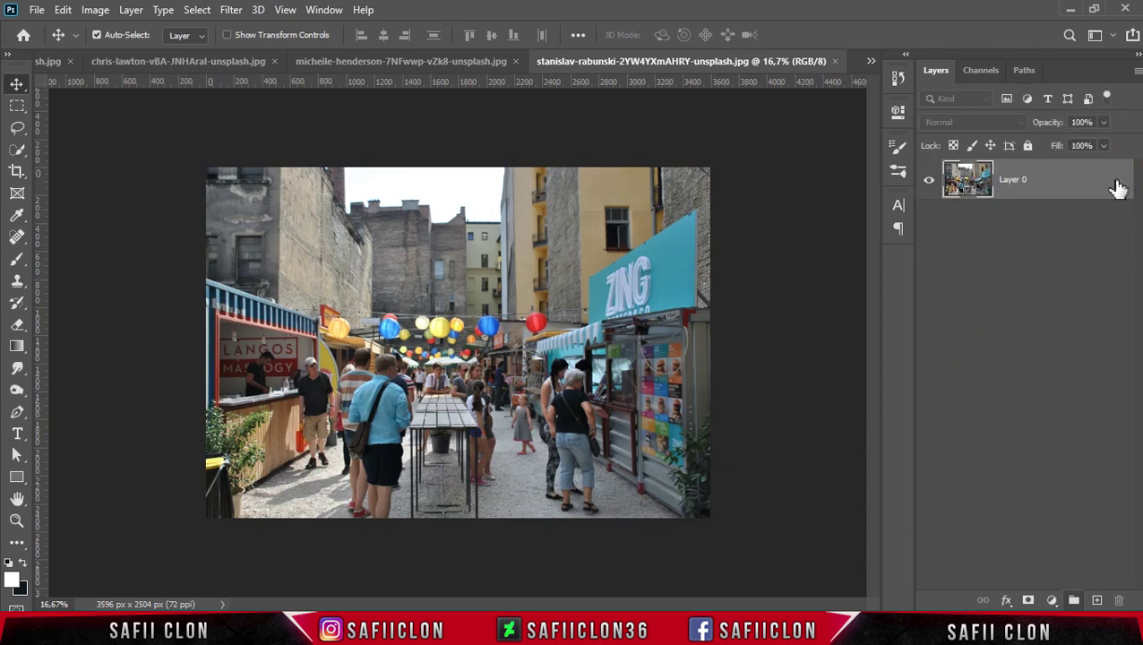
right_click(1043, 185)
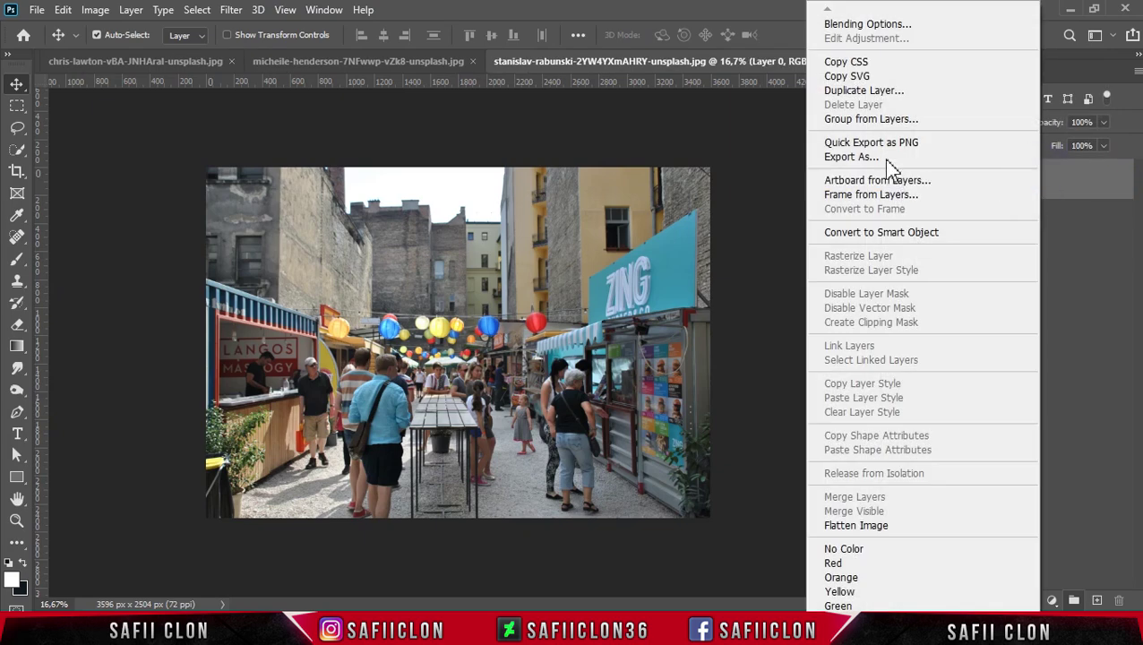
click(847, 91)
click(717, 161)
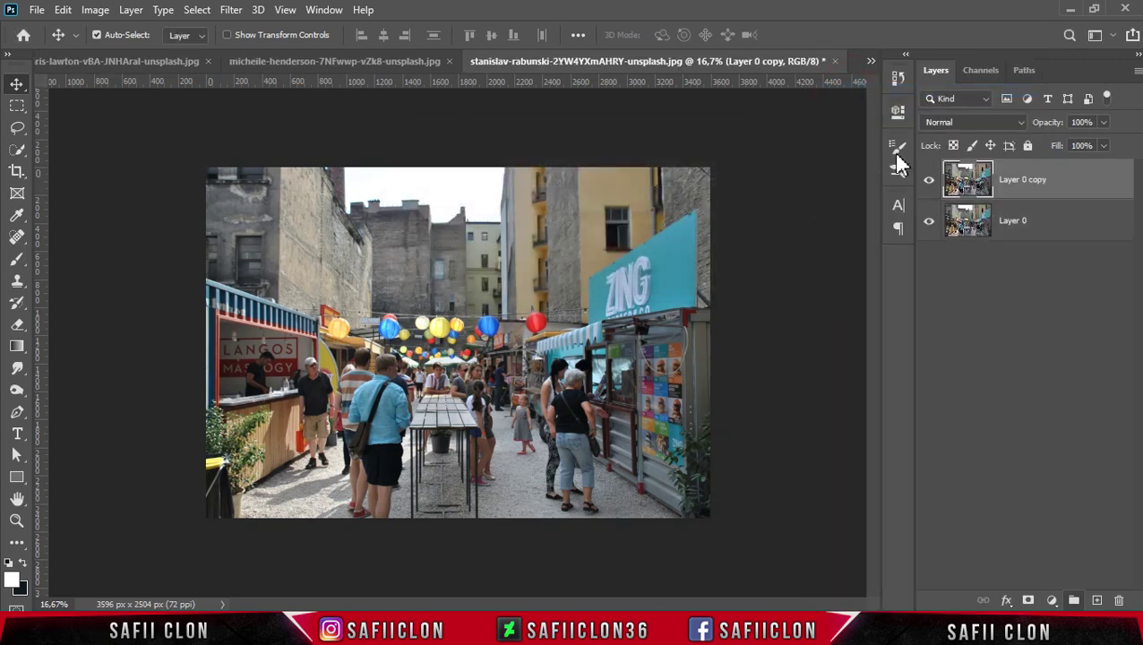
Step: Reapply the last Camera Raw Filter to Layer 0 copy and toggle it to compare with the original
click(232, 13)
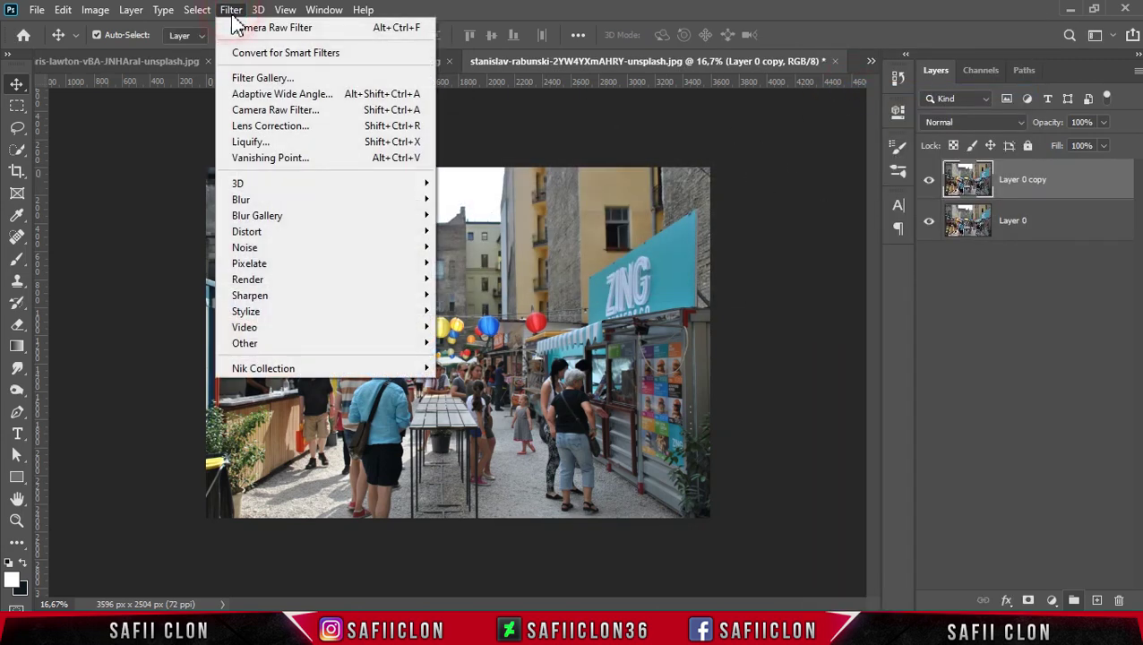
click(298, 29)
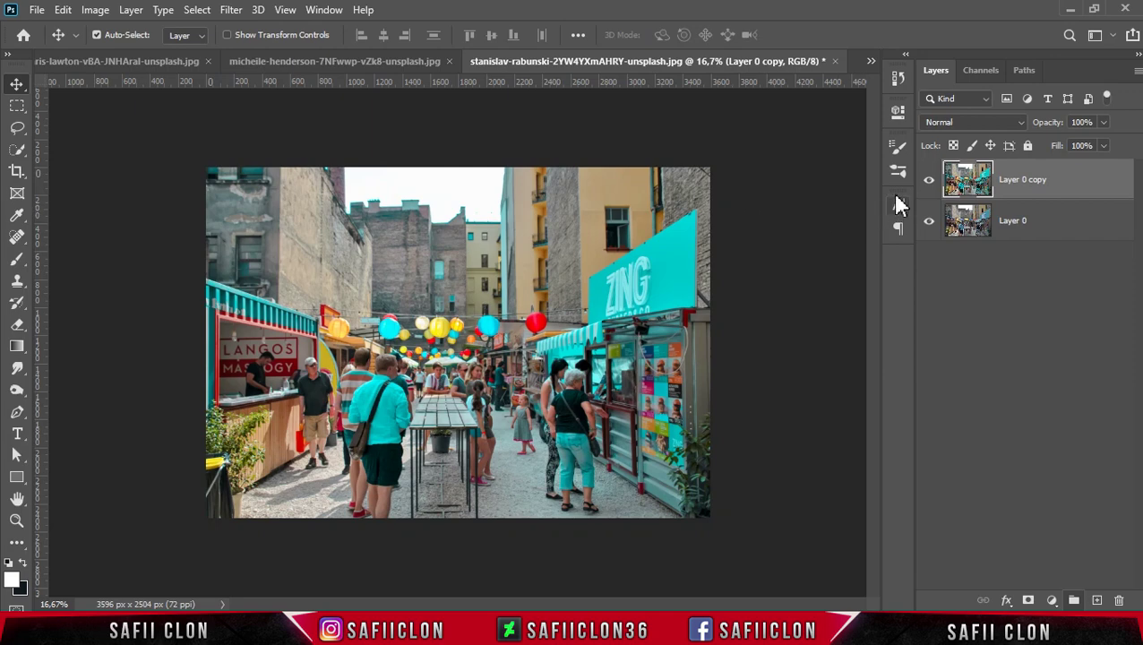
click(930, 183)
click(929, 183)
click(930, 181)
Step: Zoom in and out on the graded street photo to inspect it
key(ctrl+plus)
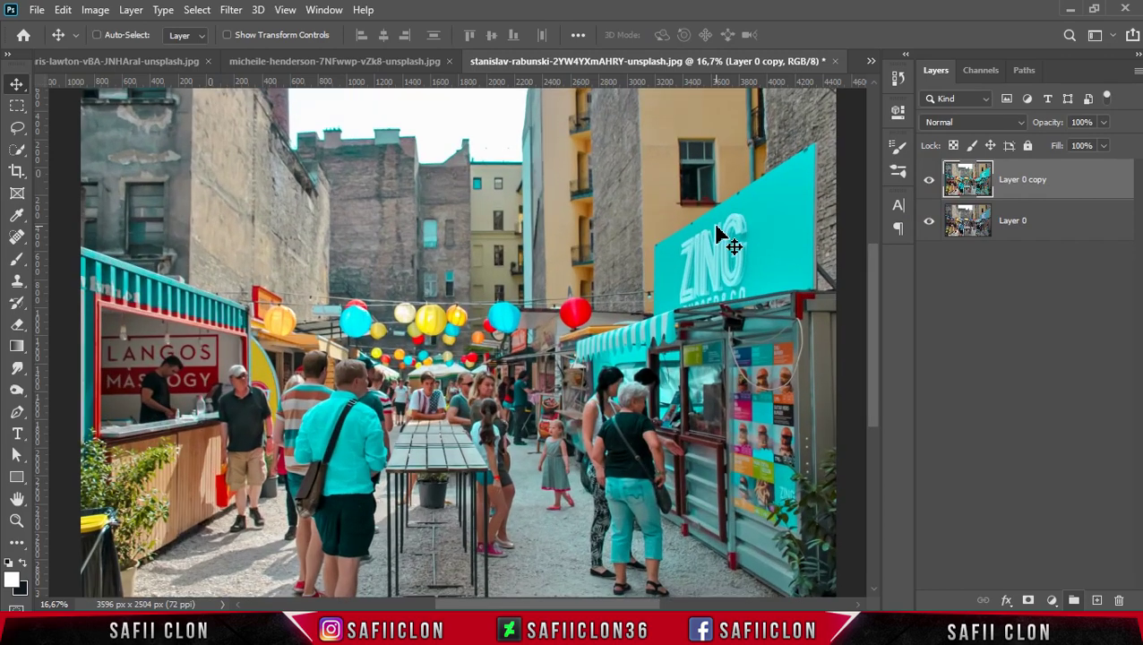
key(ctrl+plus)
key(ctrl+minus)
key(ctrl+minus)
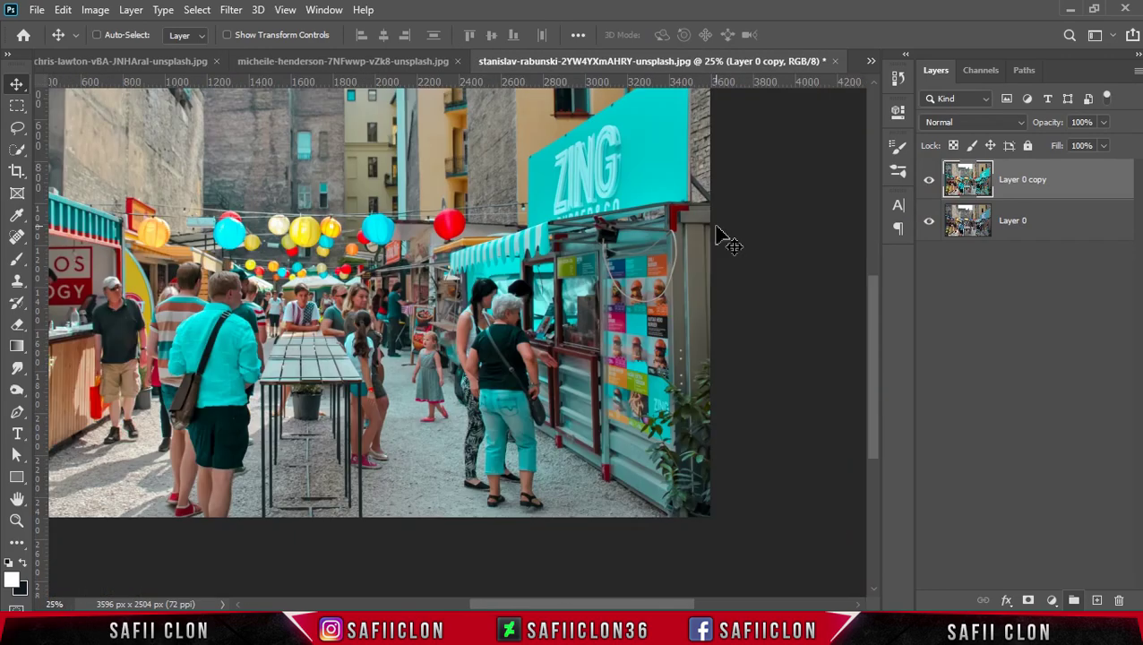
key(ctrl+minus)
key(ctrl+plus)
key(ctrl+minus)
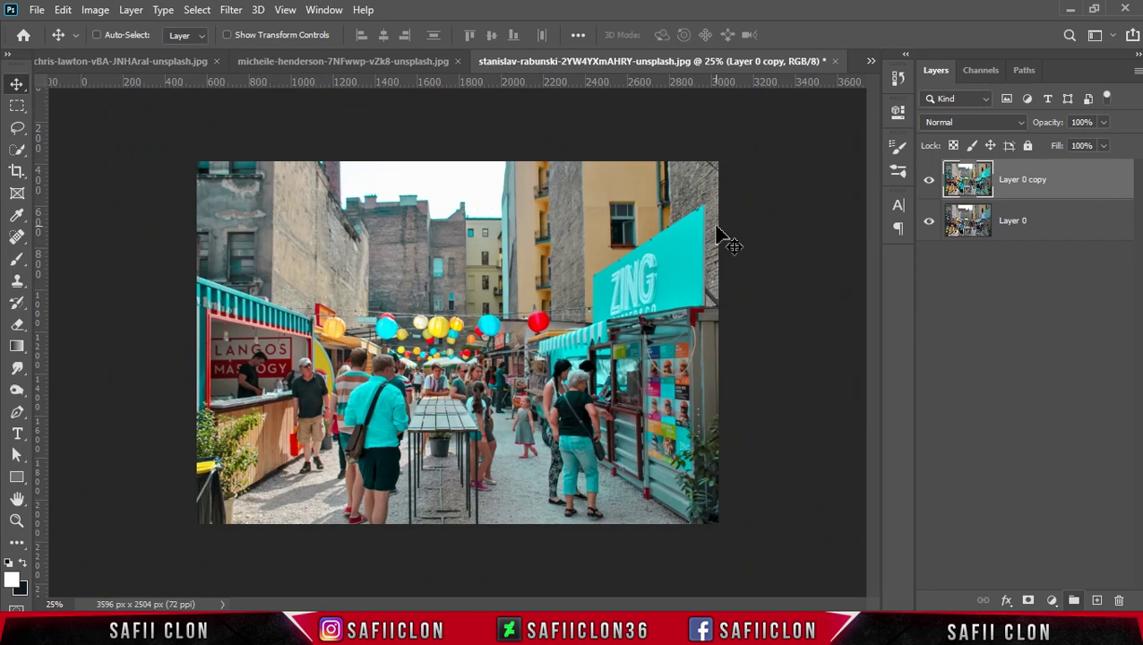
Step: Switch to the micheile-henderson food-truck tab and zoom in and out on it
click(391, 61)
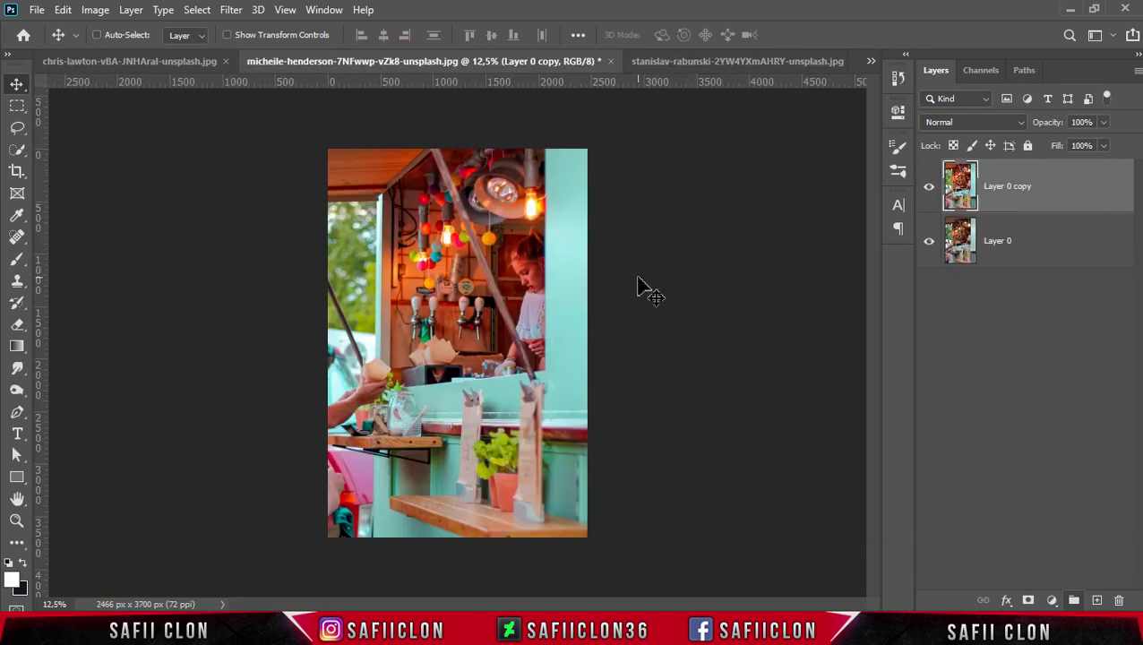
key(ctrl+plus)
key(ctrl+plus)
key(ctrl+minus)
key(ctrl+minus)
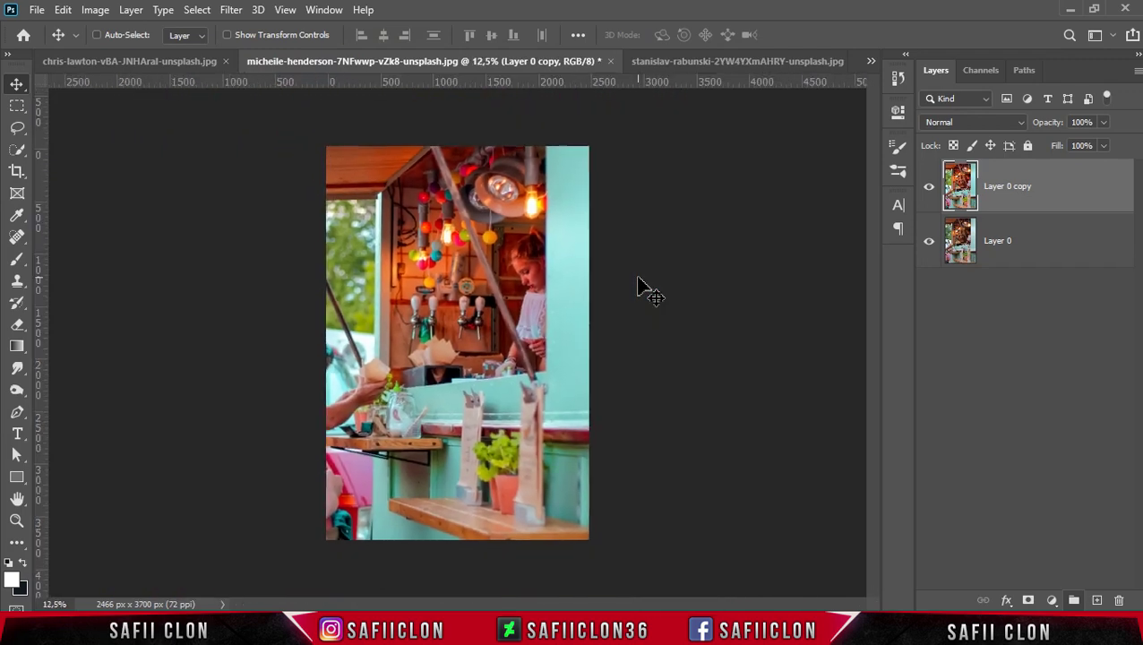
key(ctrl+plus)
key(ctrl+minus)
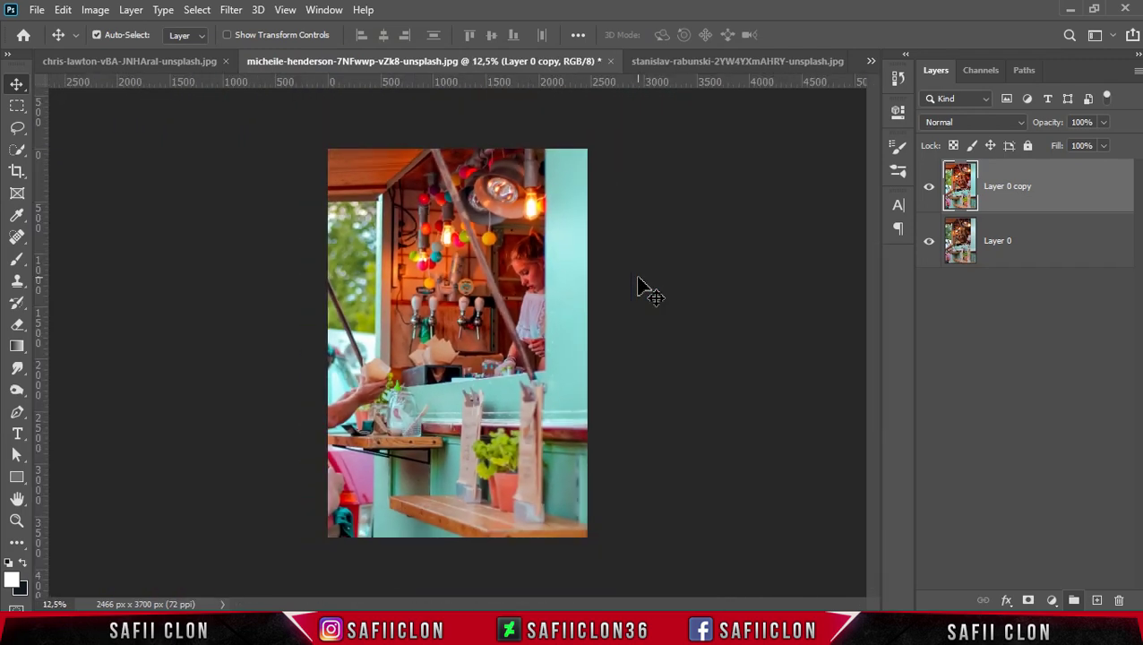
Step: Review the graded bunting photo on the chris-lawton tab, zooming in on the flags
click(70, 61)
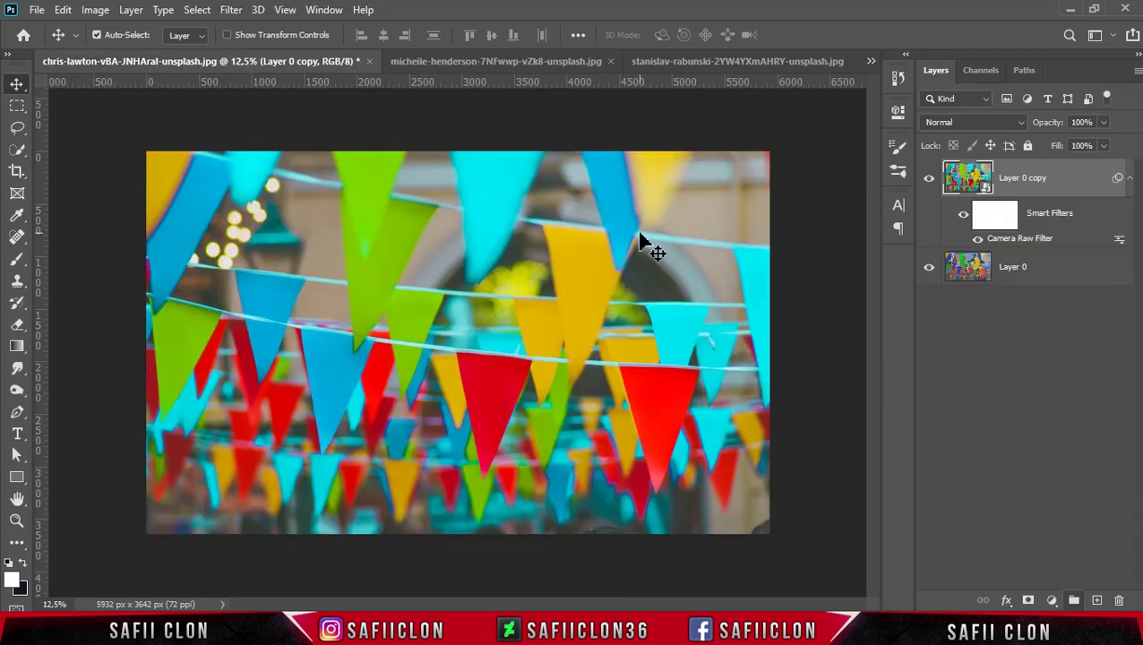
key(ctrl+plus)
key(ctrl+plus)
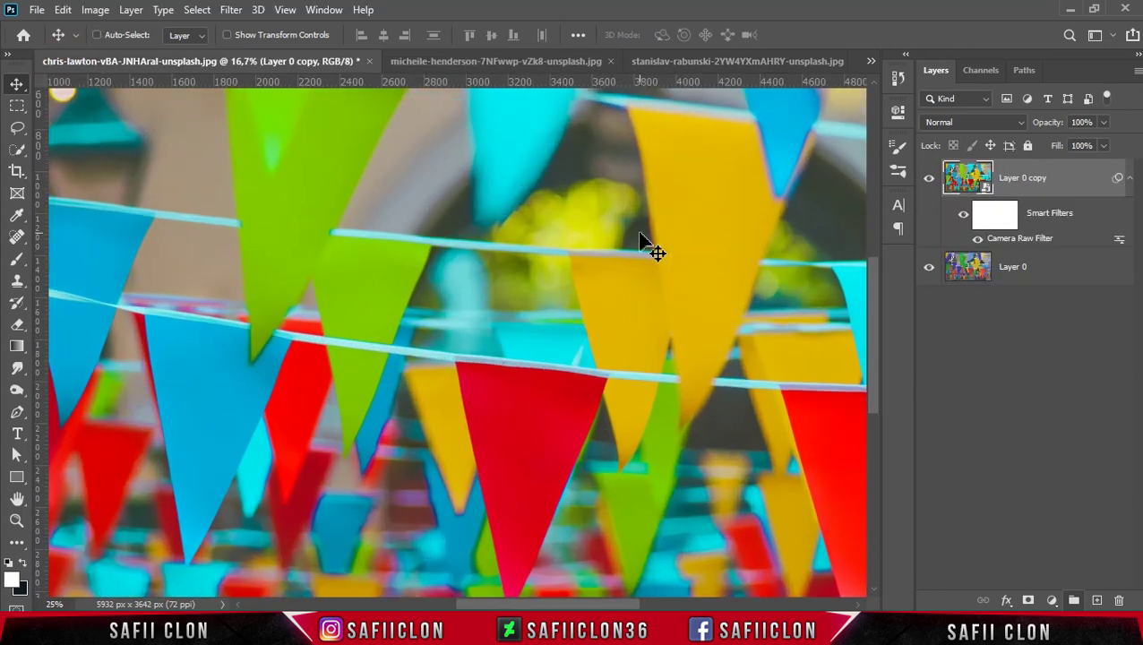
key(ctrl+minus)
key(ctrl+minus)
key(ctrl+minus)
key(ctrl+plus)
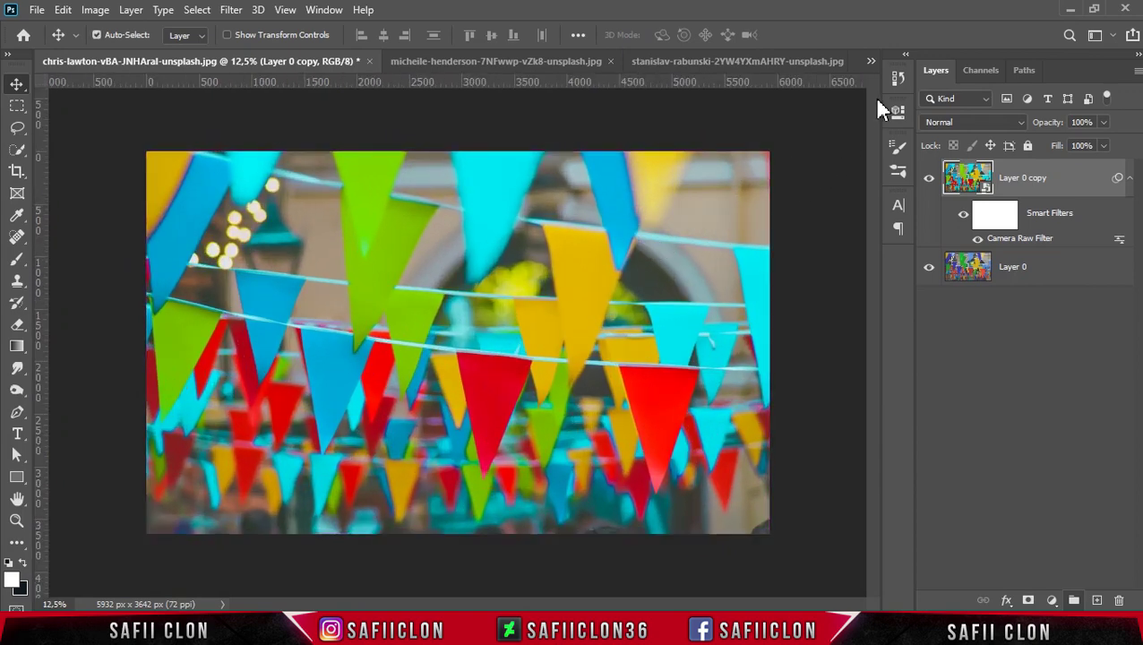
Step: Bring up the jasbeer-singh Holi crowd photo and toggle its EDIT layer against ORIGINAL
click(870, 61)
click(826, 69)
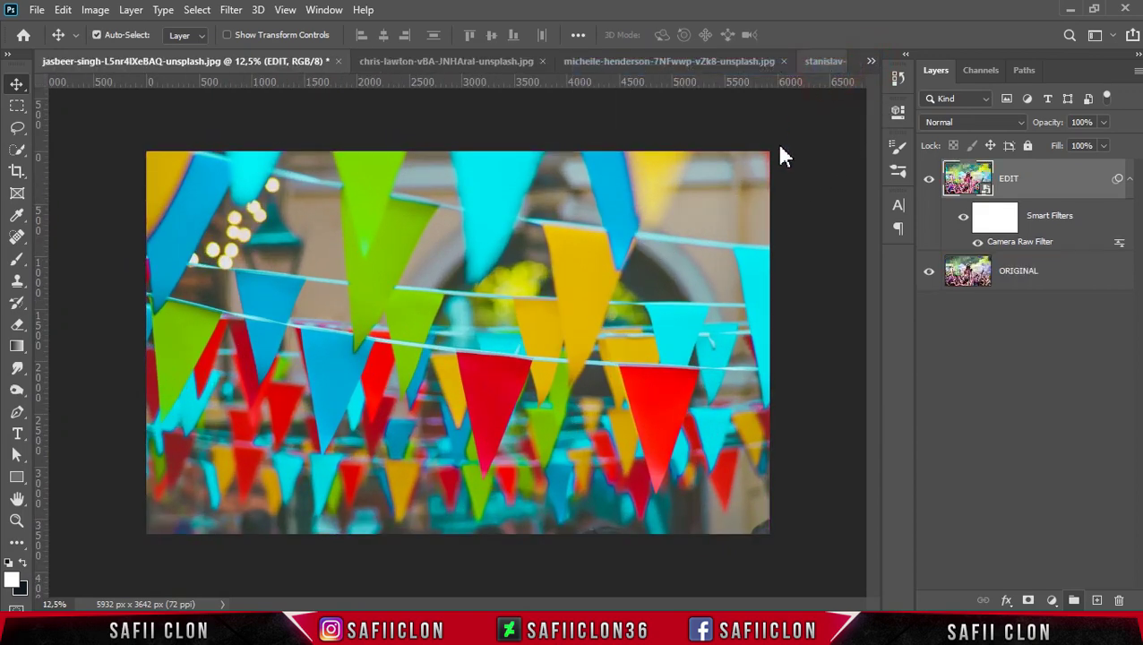
click(930, 181)
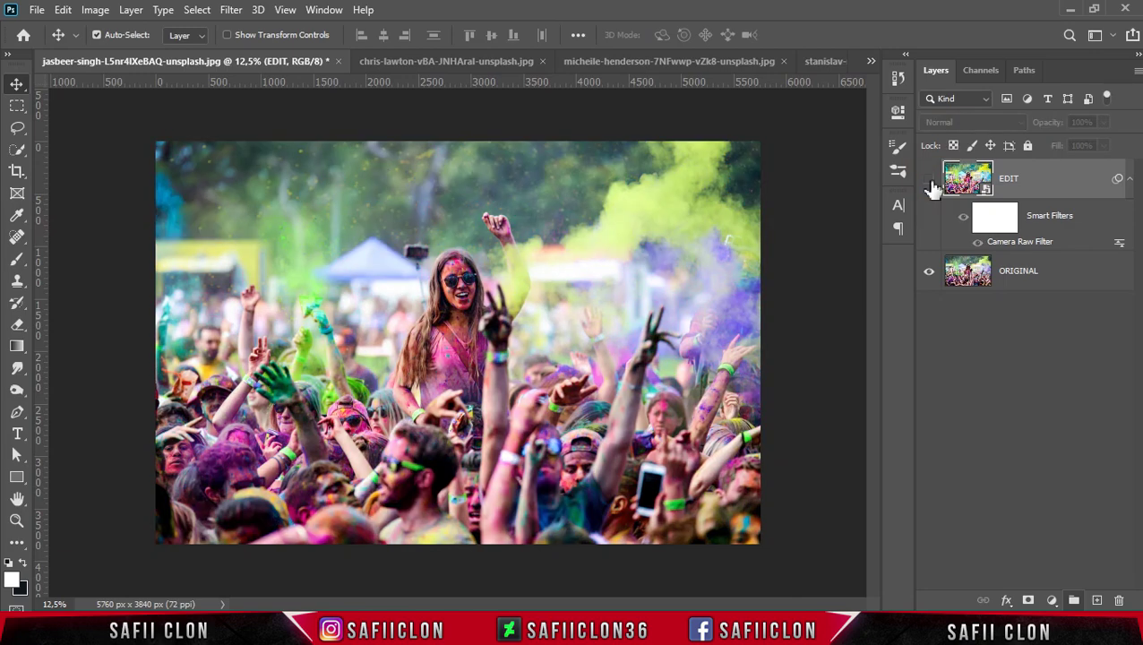
click(930, 181)
click(930, 181)
click(930, 181)
Step: Compare EDIT with ORIGINAL zoomed in on the Holi crowd, then zoom back out
key(ctrl+plus)
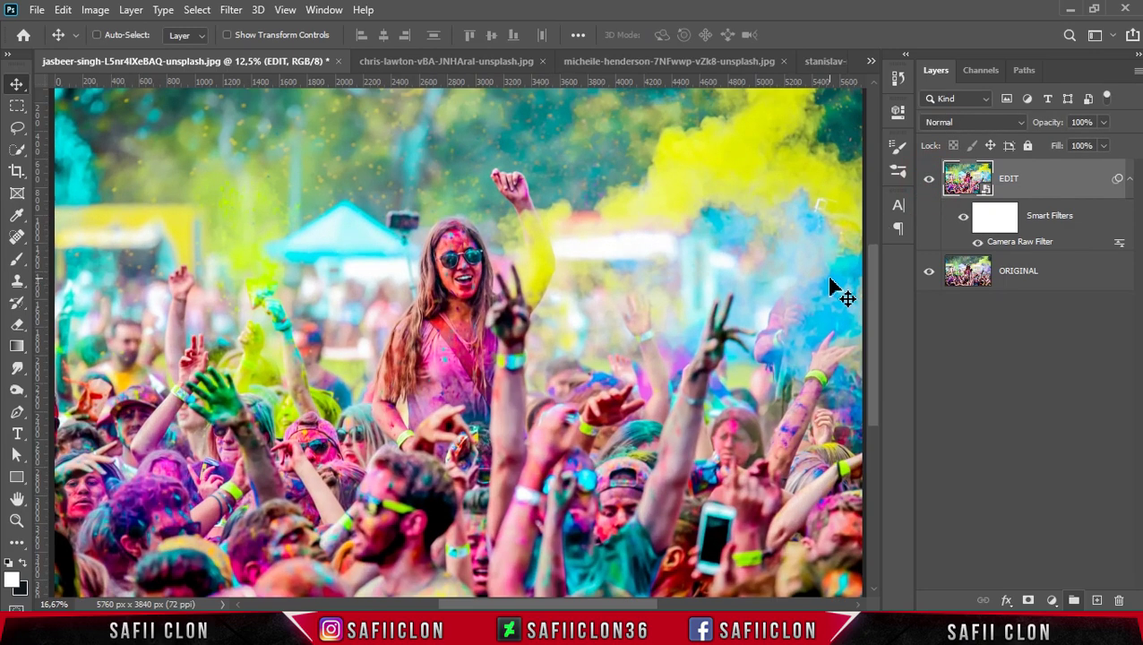
click(928, 183)
click(929, 183)
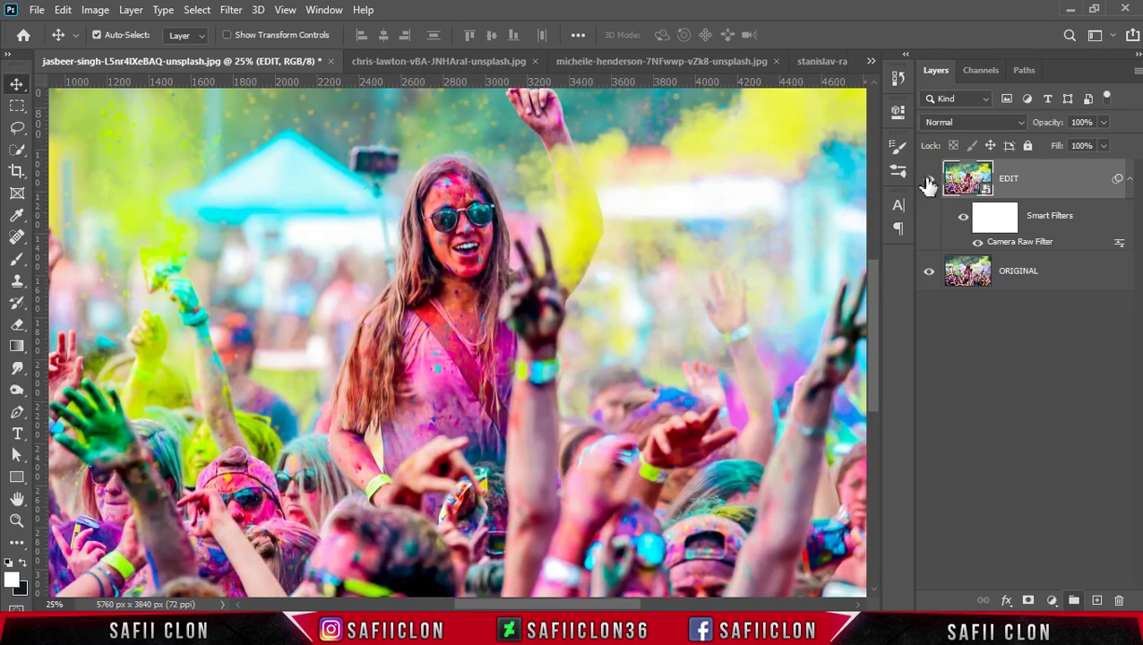
click(928, 183)
click(928, 183)
key(ctrl+minus)
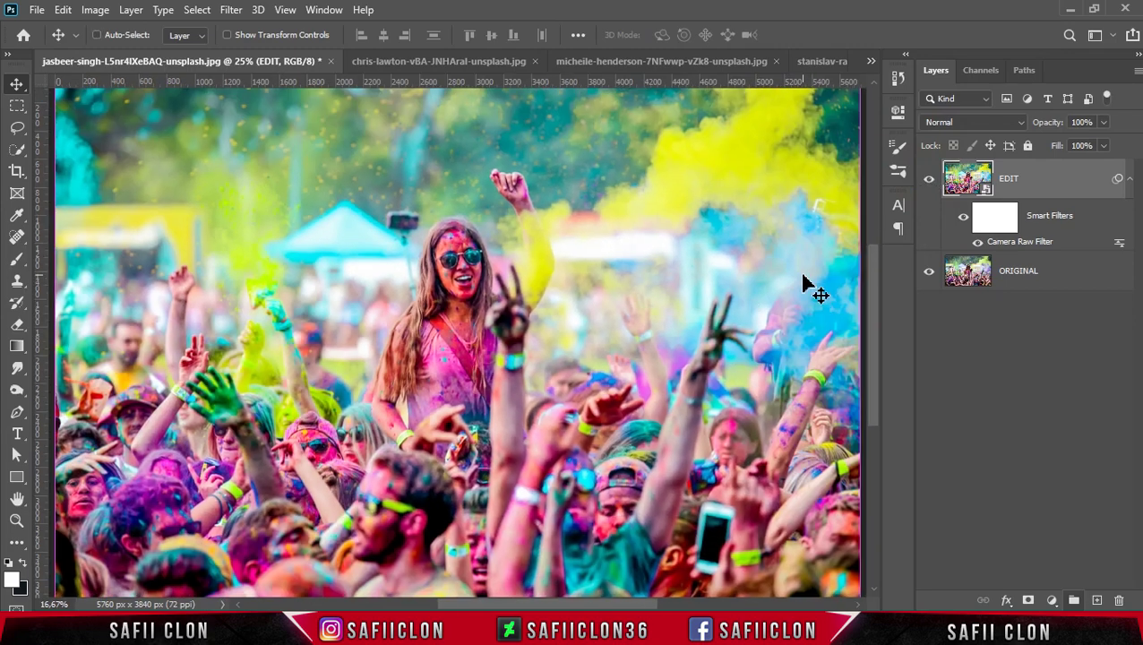
key(ctrl+minus)
key(ctrl+plus)
key(ctrl+minus)
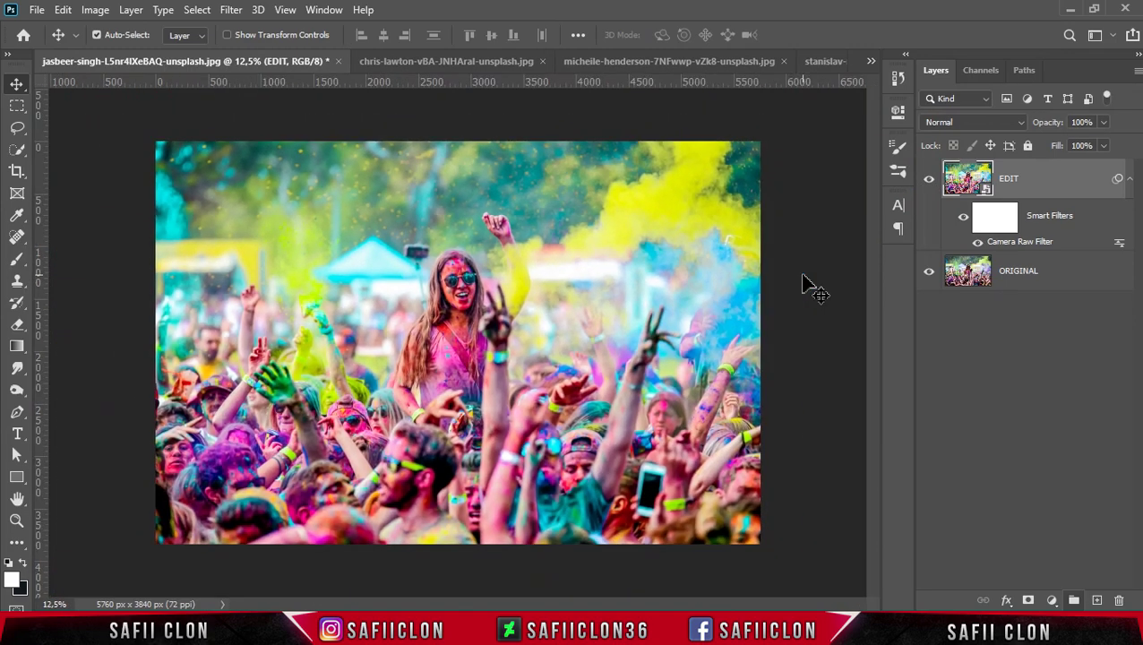